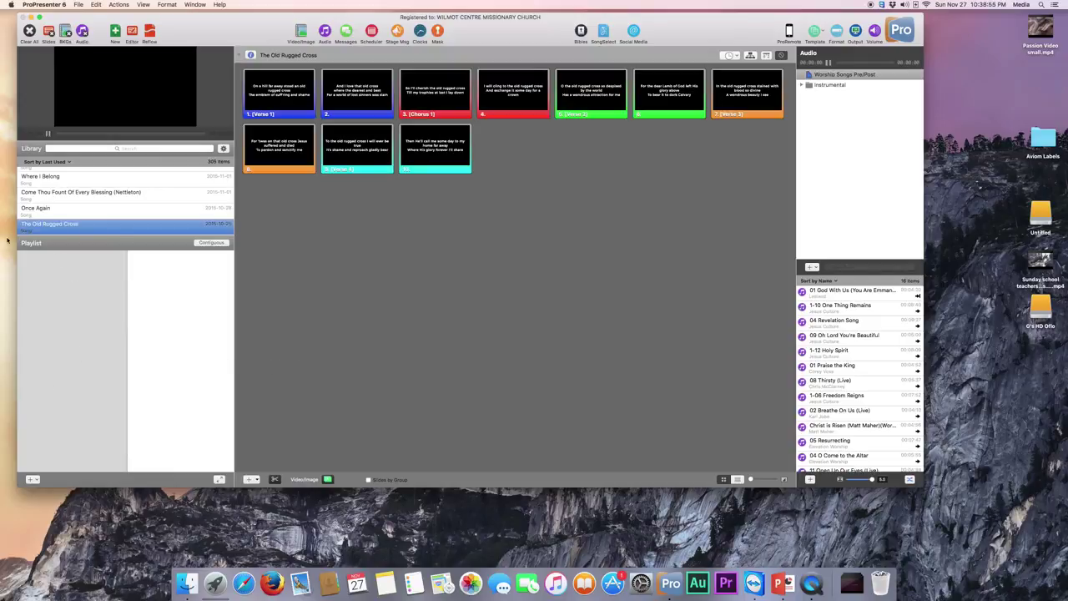
# - Import the November 27, 2016 Weekend Service plan as a new PCO playlist
pyautogui.moveTo(29, 248); pyautogui.dragTo(31, 251)
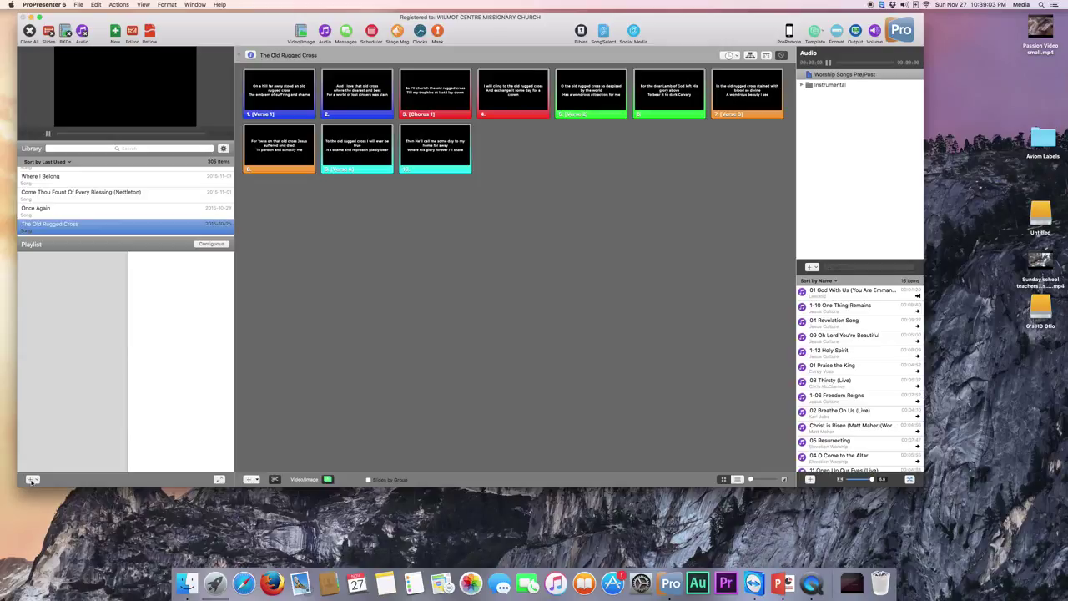
pyautogui.click(33, 480)
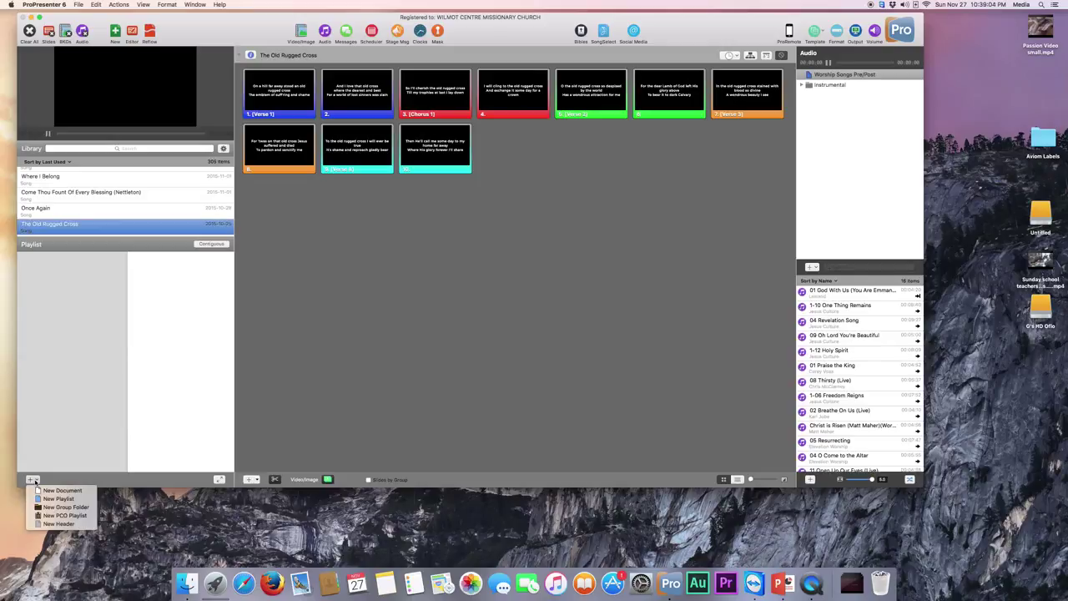
pyautogui.click(64, 515)
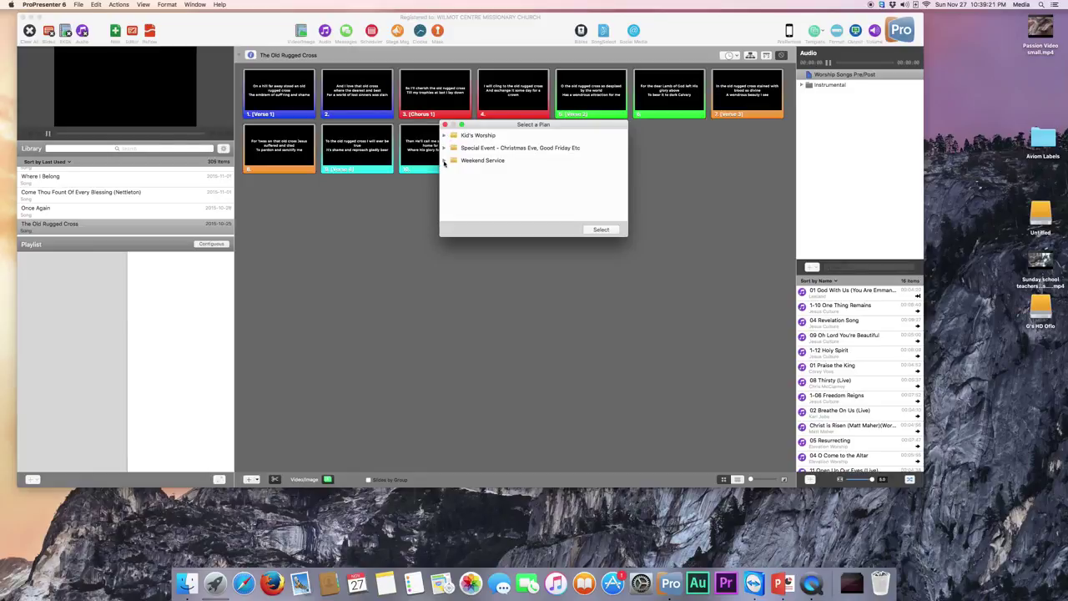
pyautogui.click(445, 160)
pyautogui.click(491, 175)
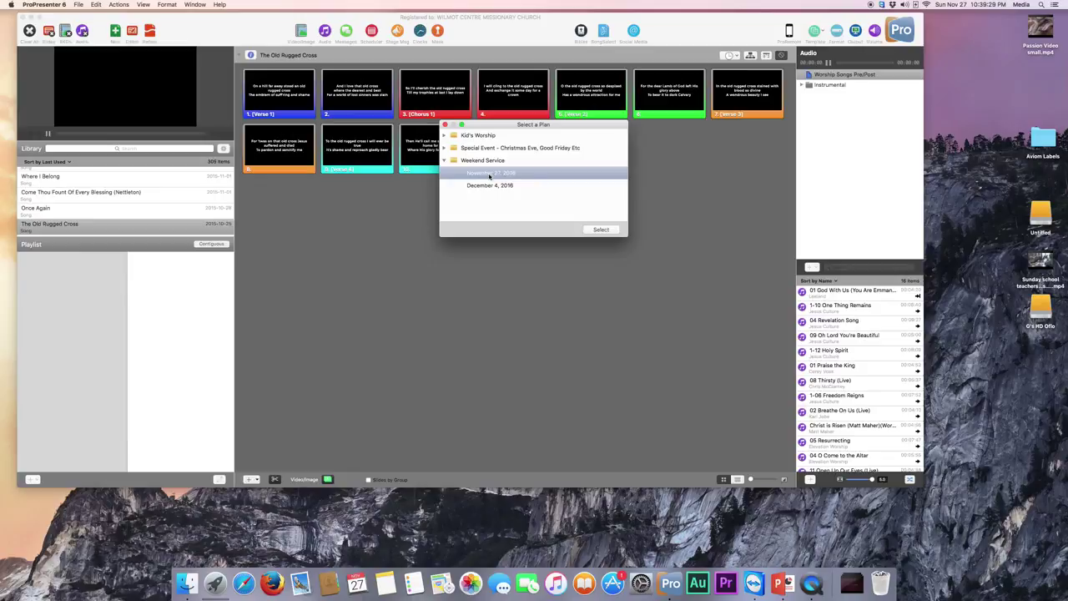
pyautogui.click(599, 230)
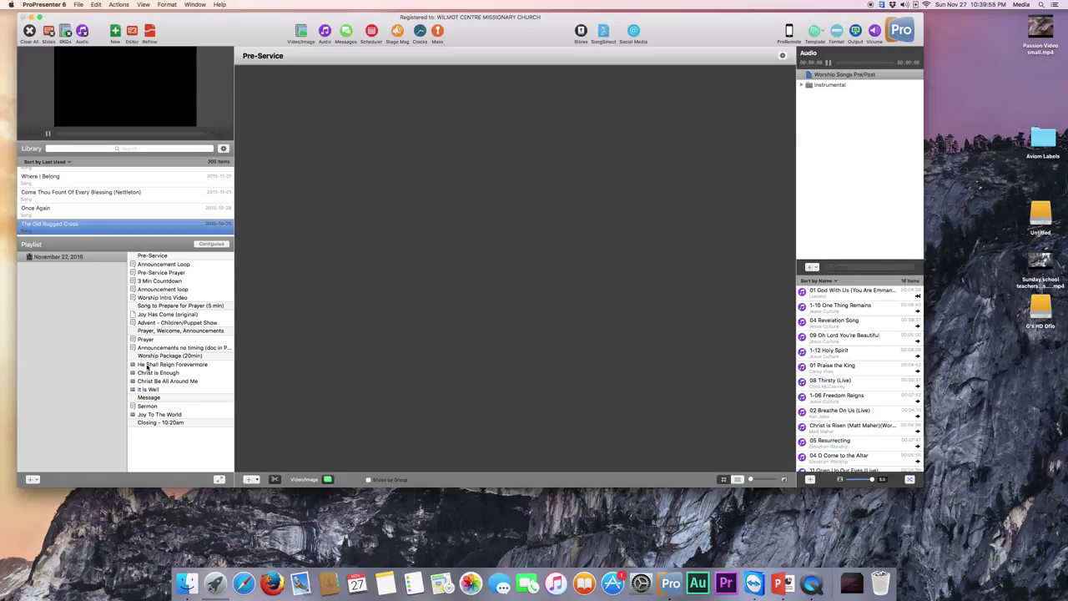
# - Check He Shall Reign Forevermore's slides, then select the unlinked Joy Has Come (original) item
pyautogui.click(147, 368)
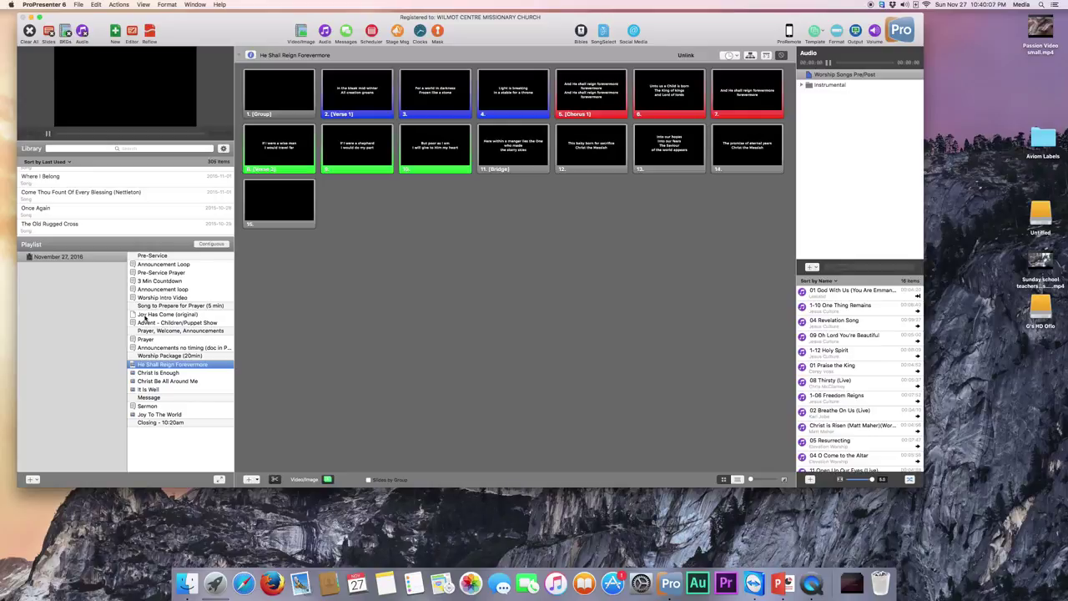
pyautogui.click(144, 316)
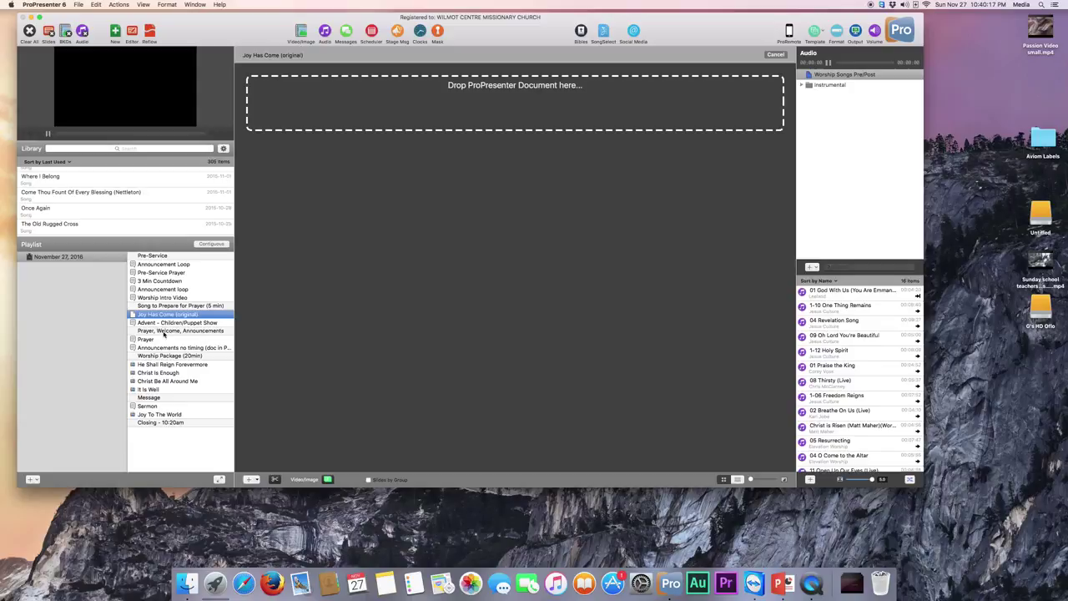
# - Use the November 27, 2016 playlist's context menu to choose Convert to Non-PCO, keeping its name
pyautogui.rightClick(55, 257)
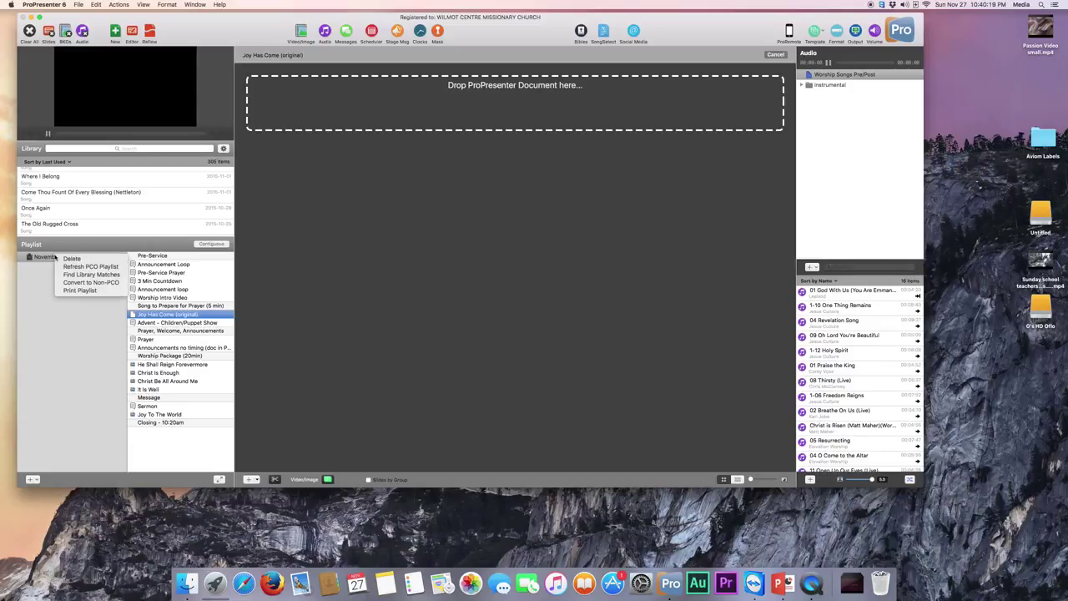
pyautogui.doubleClick(44, 256)
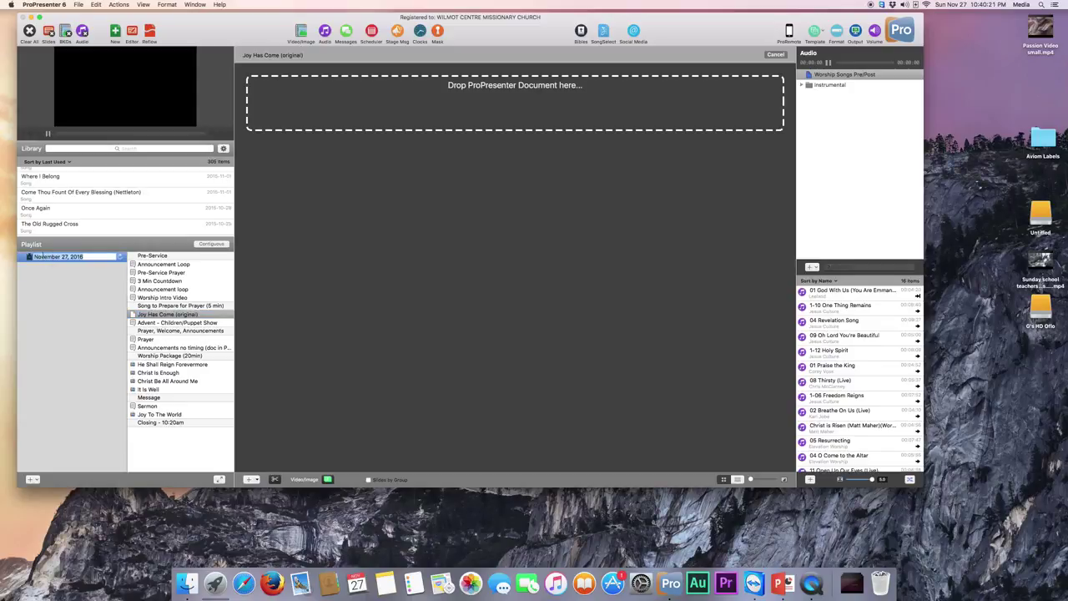
pyautogui.press('Escape')
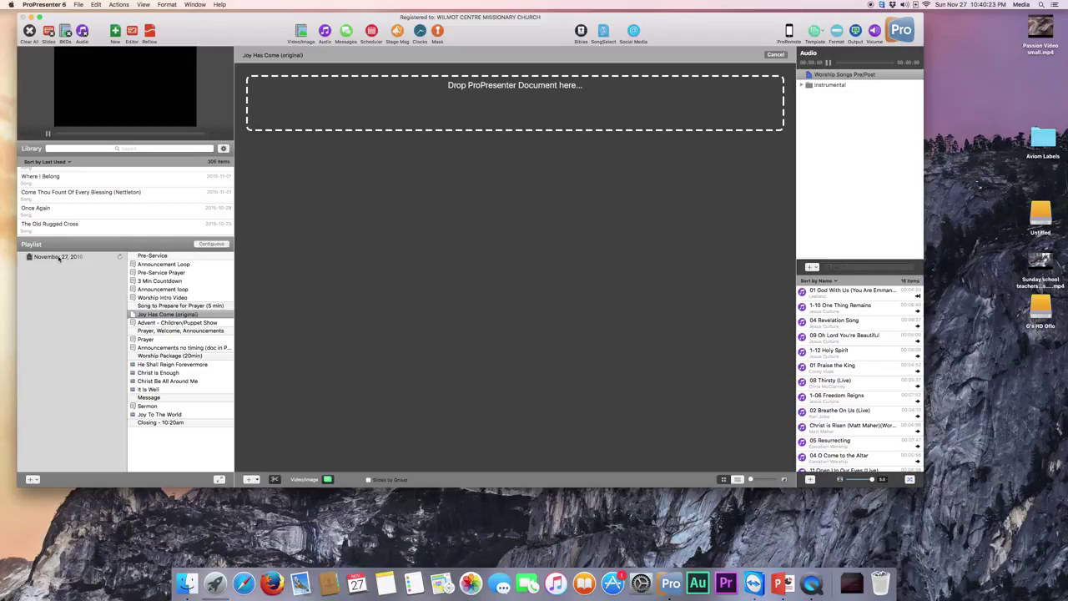
pyautogui.rightClick(59, 258)
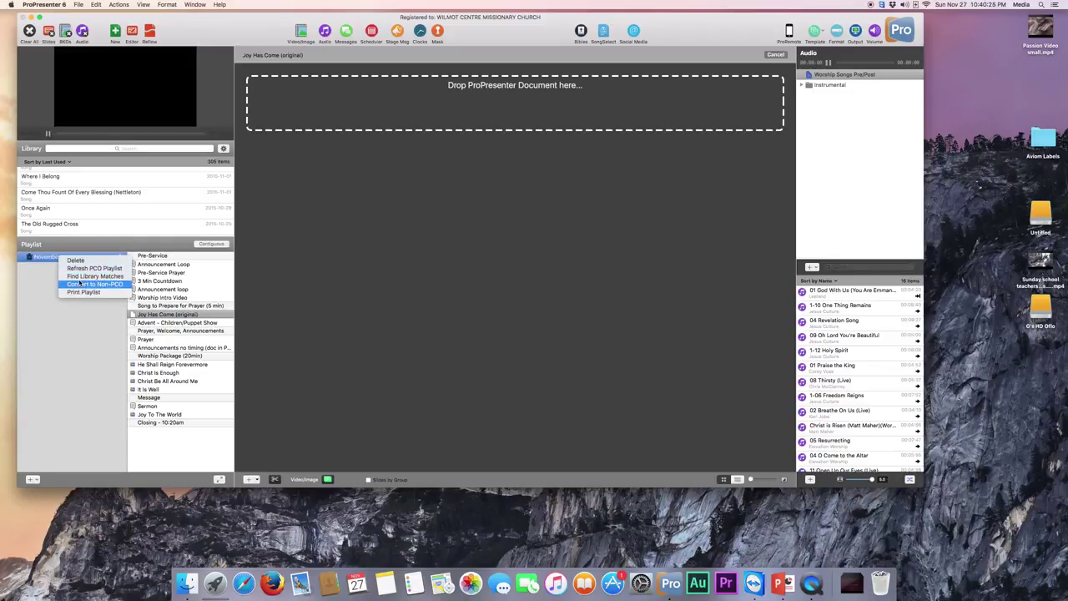
pyautogui.click(81, 284)
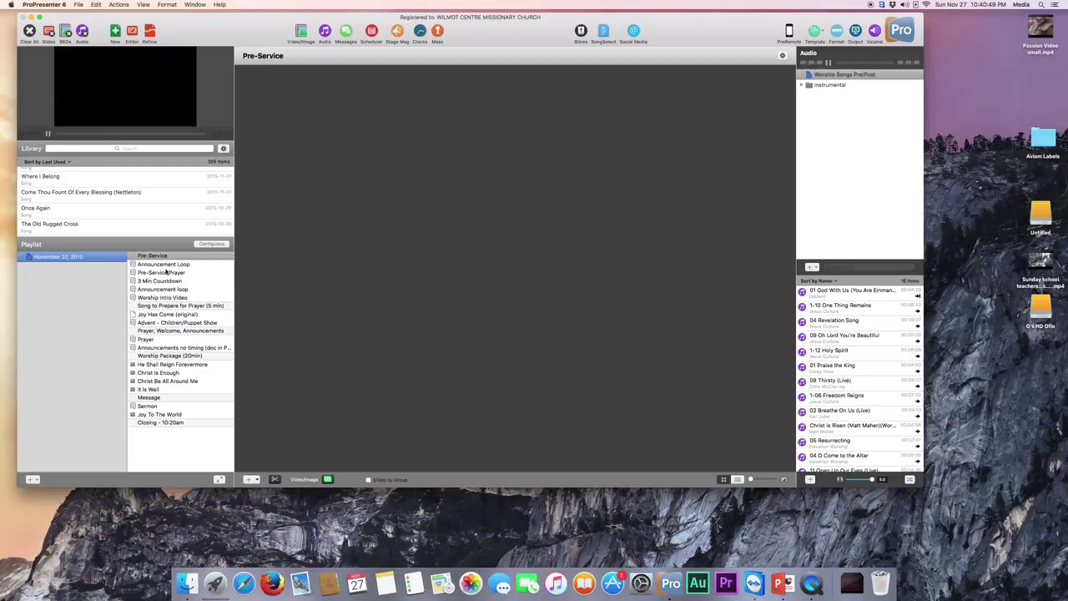
# - Link the Announcement Loop item to the library's Announcement Loop, found by searching 'announ'
pyautogui.click(166, 266)
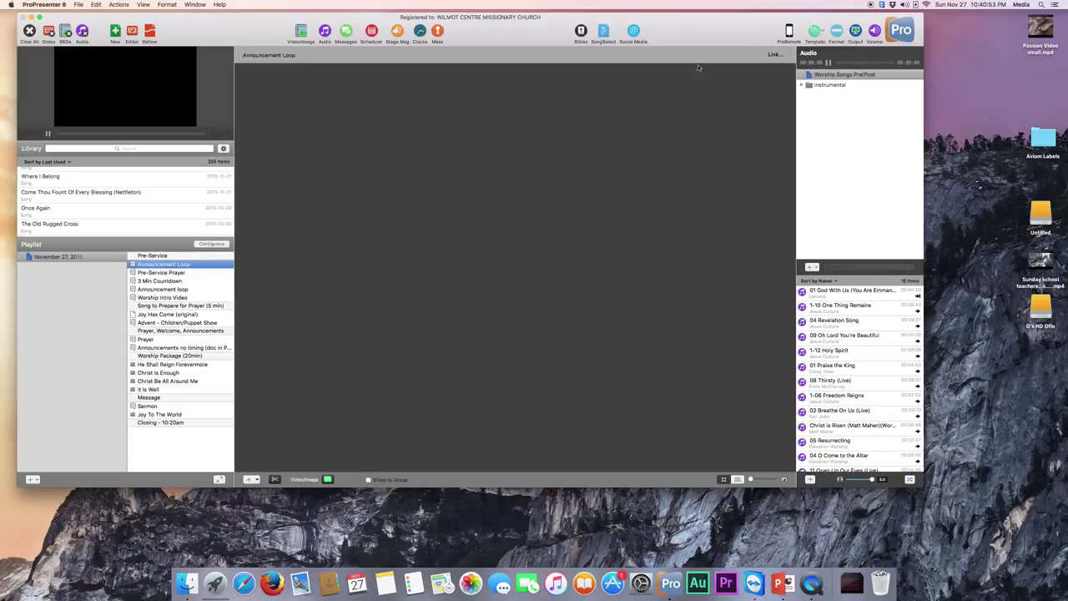
pyautogui.click(775, 55)
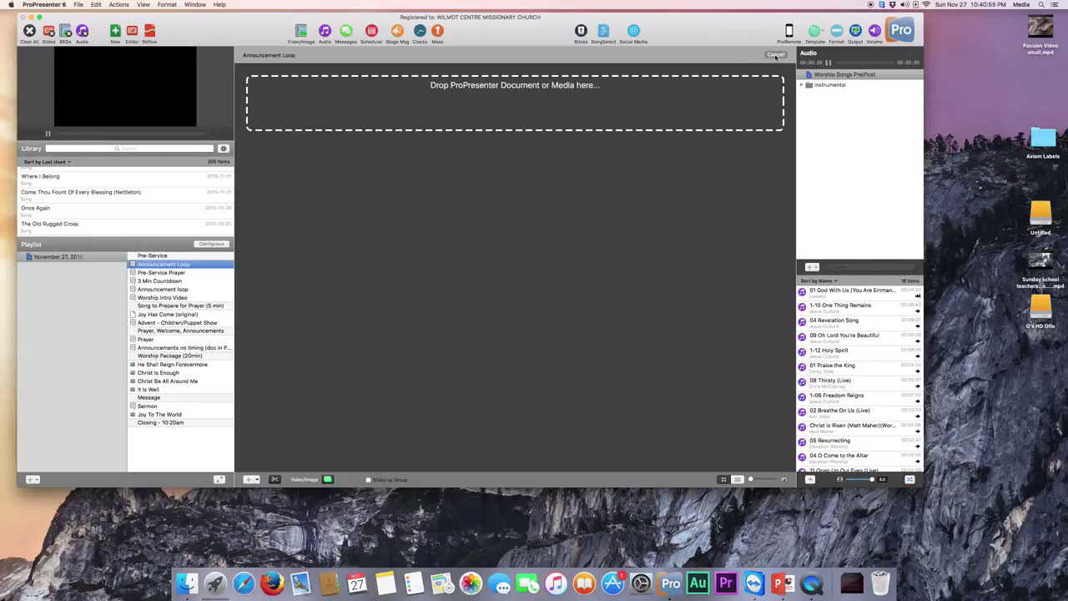
pyautogui.click(123, 148)
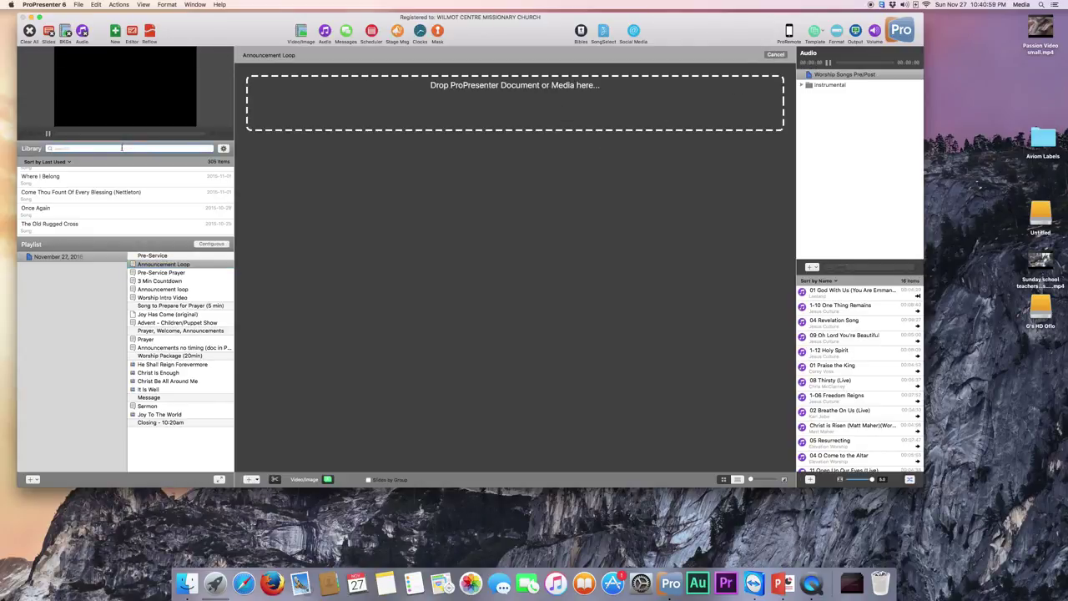
pyautogui.write('announ')
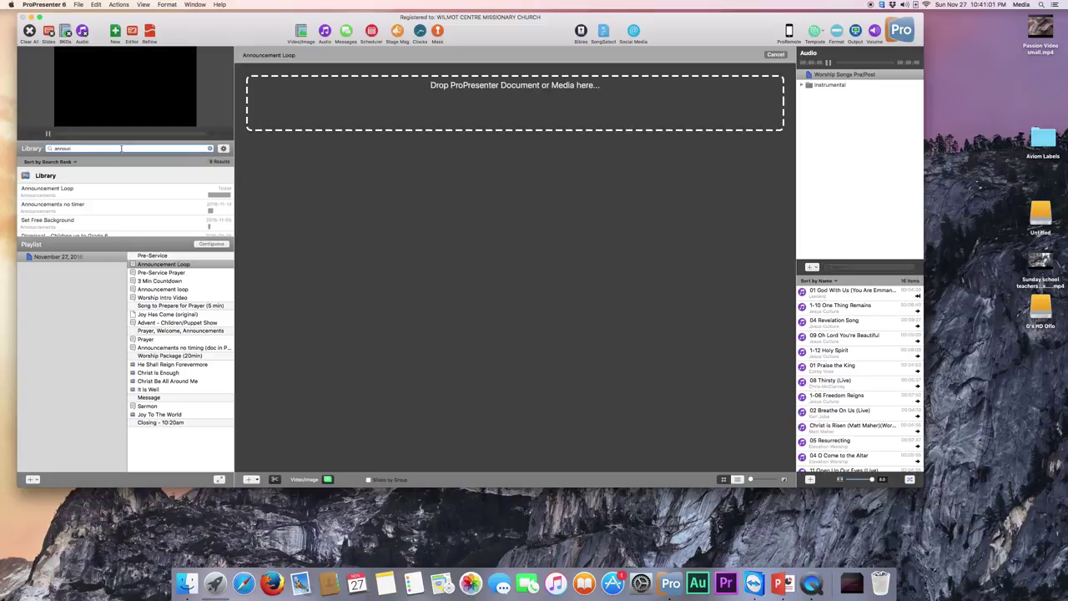
pyautogui.moveTo(72, 190); pyautogui.dragTo(403, 113)
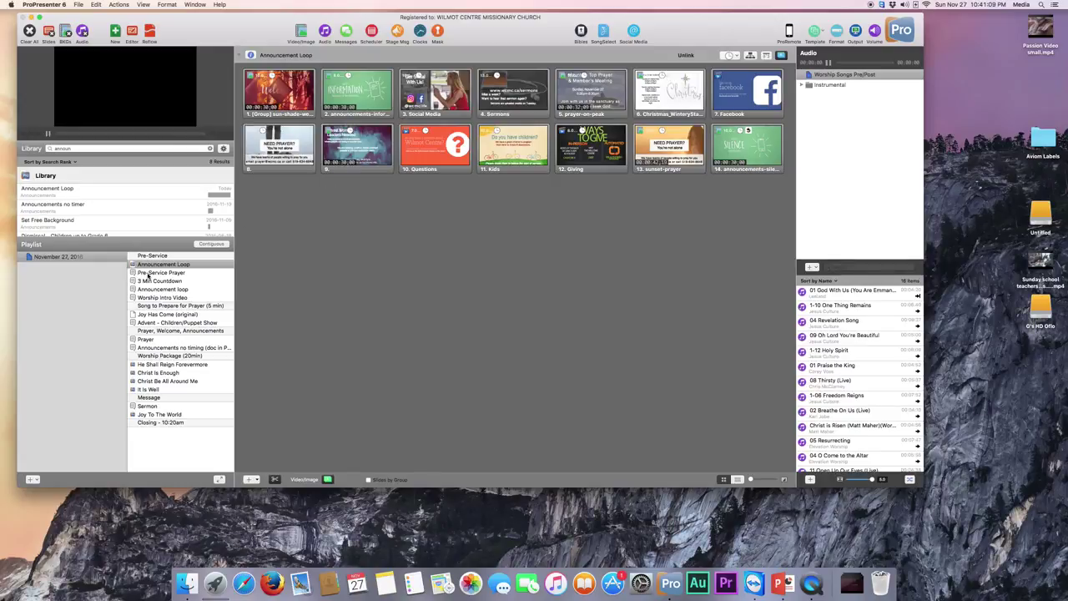
# - Link the 3 Min Countdown item to the library's Countdown - 3 min, found by searching '3 min'
pyautogui.click(159, 273)
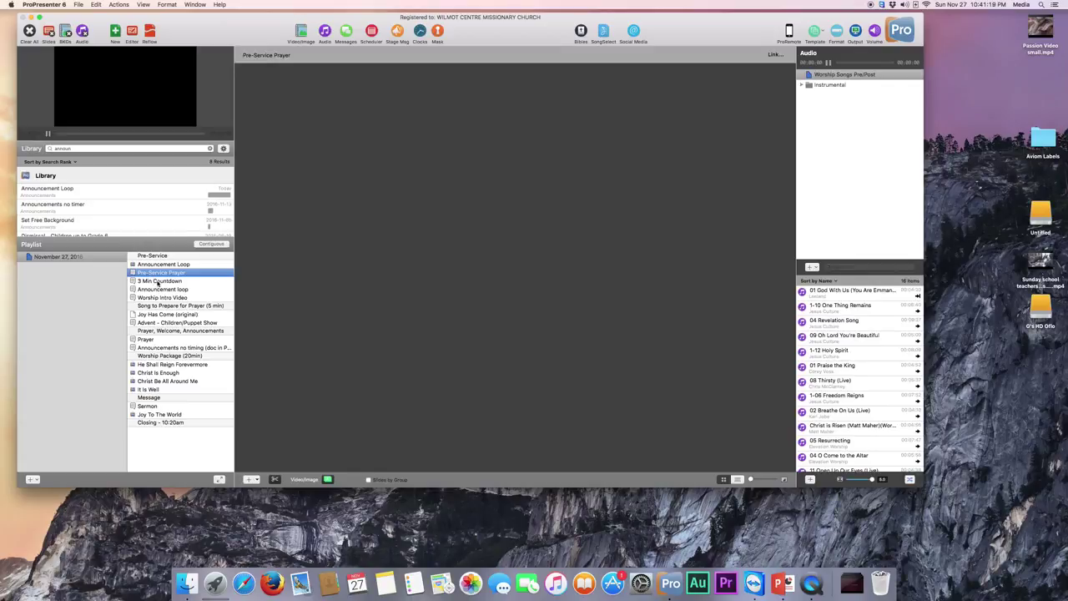
pyautogui.click(157, 282)
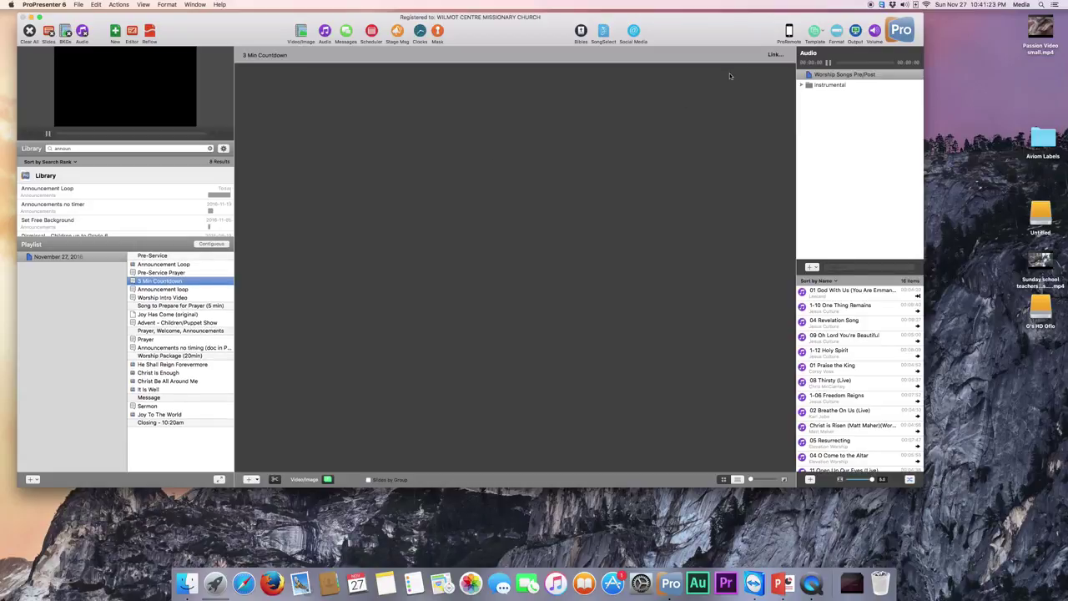
pyautogui.click(775, 54)
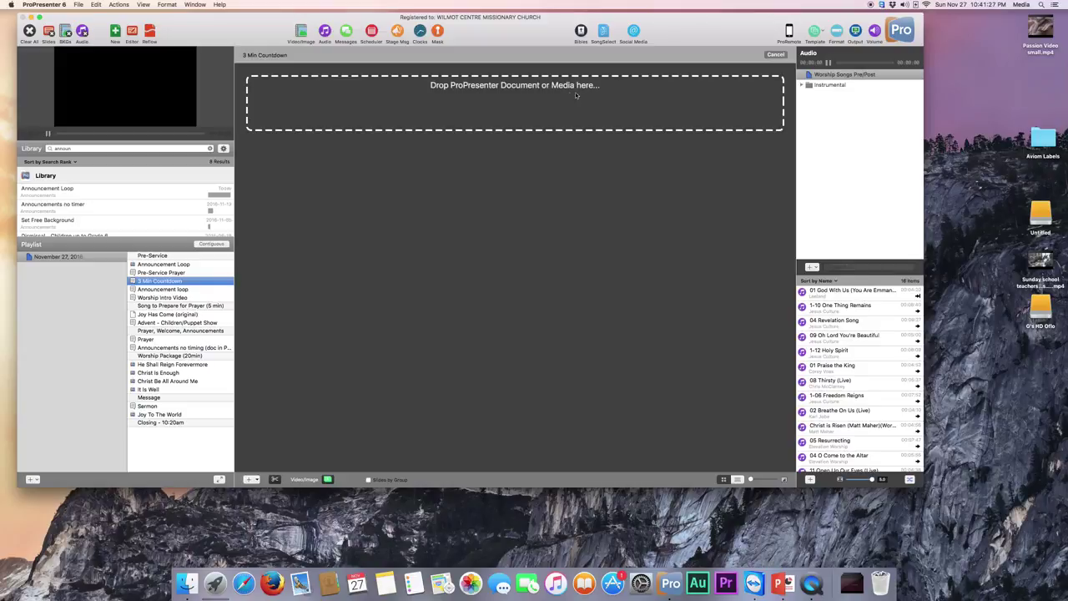
pyautogui.click(107, 147)
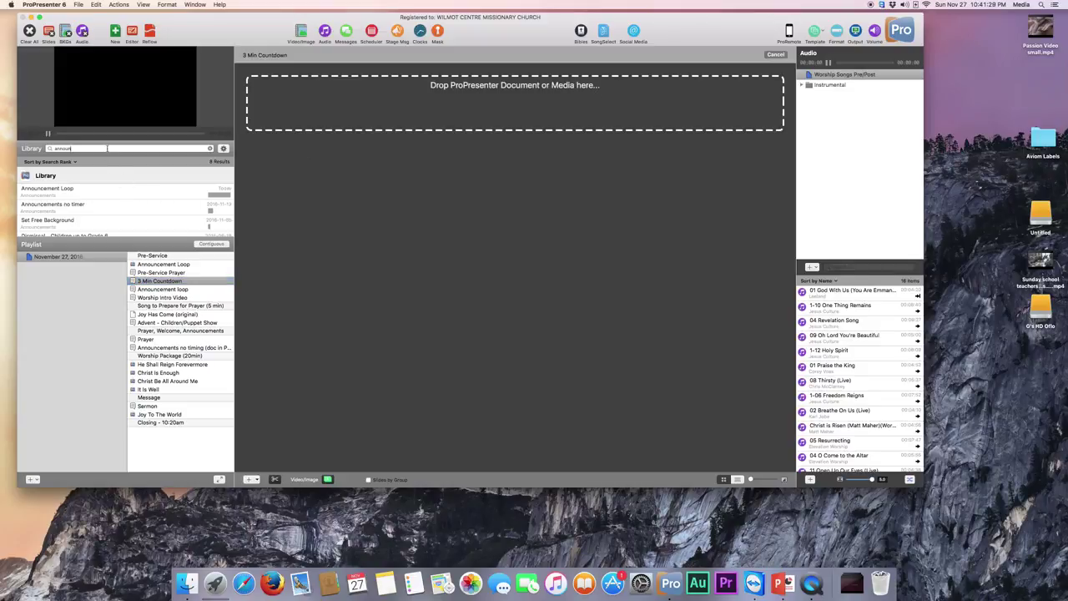
pyautogui.write('3 min')
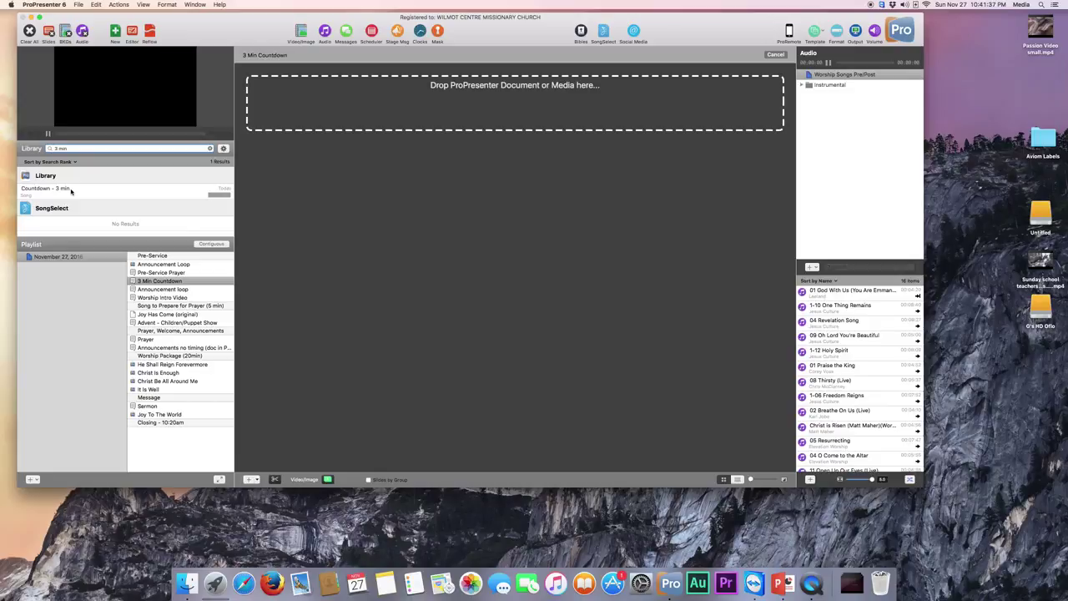
pyautogui.moveTo(71, 192); pyautogui.dragTo(454, 112)
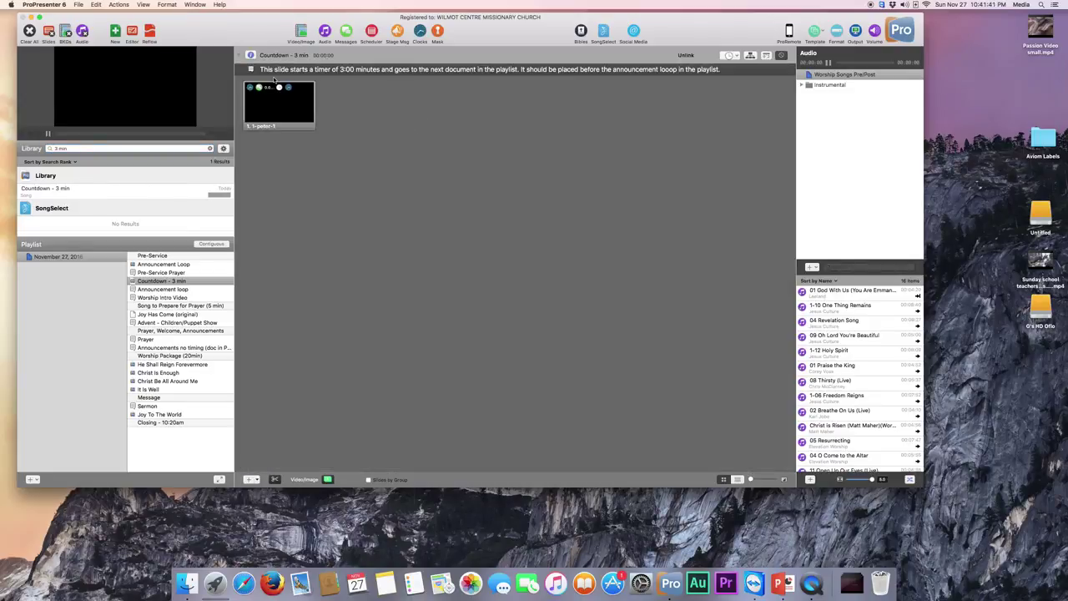
# - Relink the Announcement loop item to the library's Announcement Loop, found by searching 'announc'
pyautogui.click(167, 289)
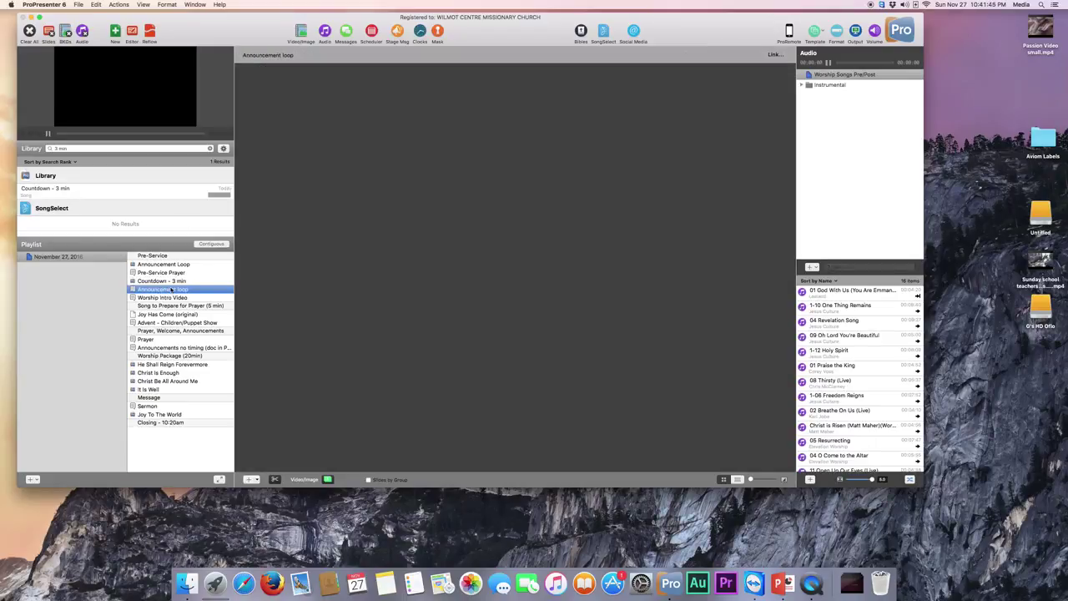
pyautogui.click(774, 55)
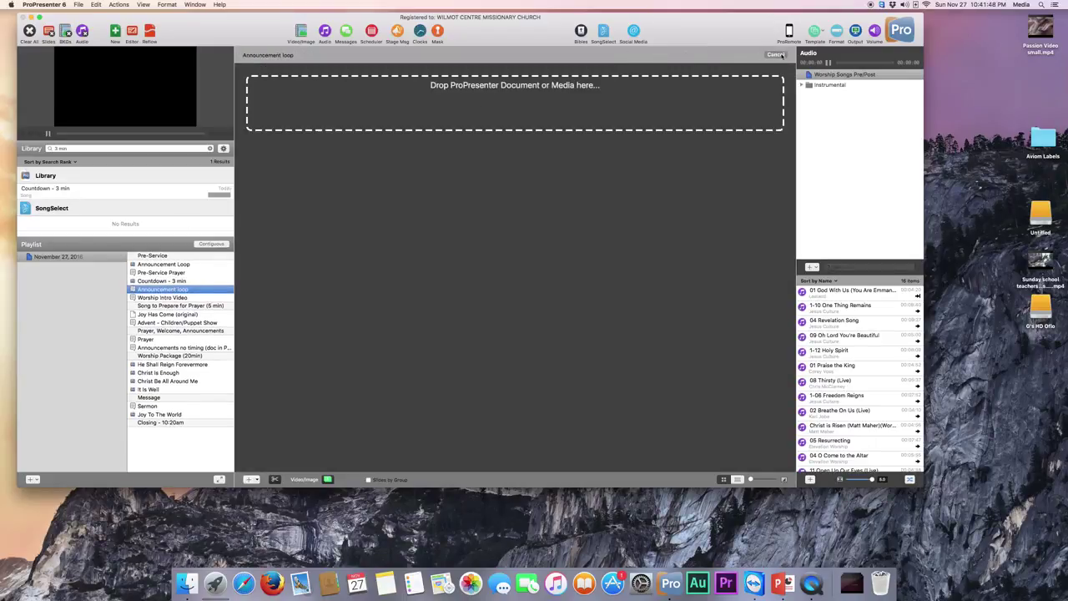
pyautogui.click(131, 147)
pyautogui.write('announc')
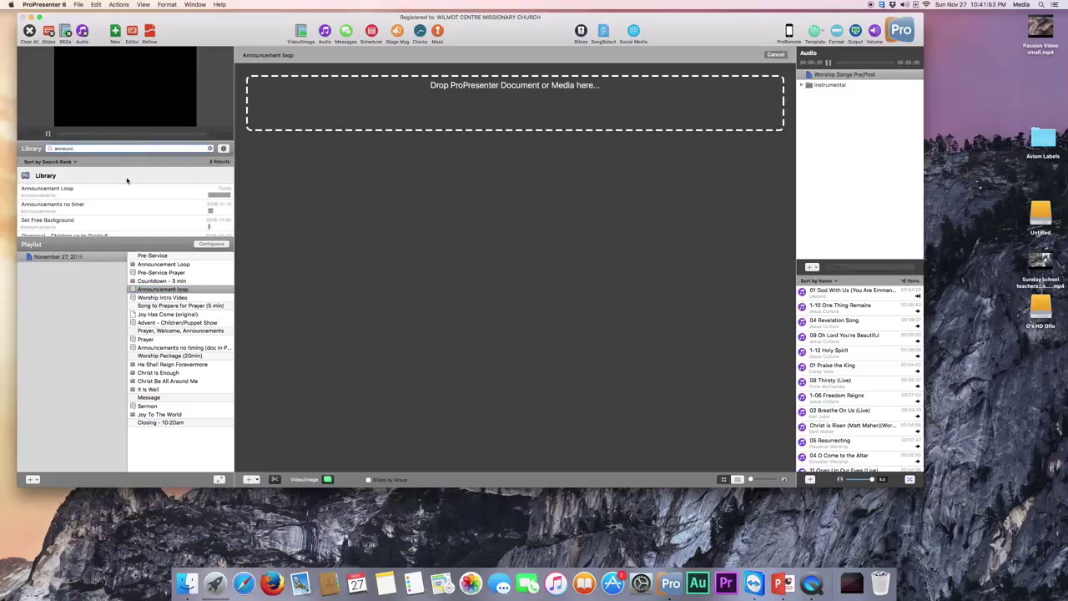
pyautogui.moveTo(127, 185); pyautogui.dragTo(546, 121)
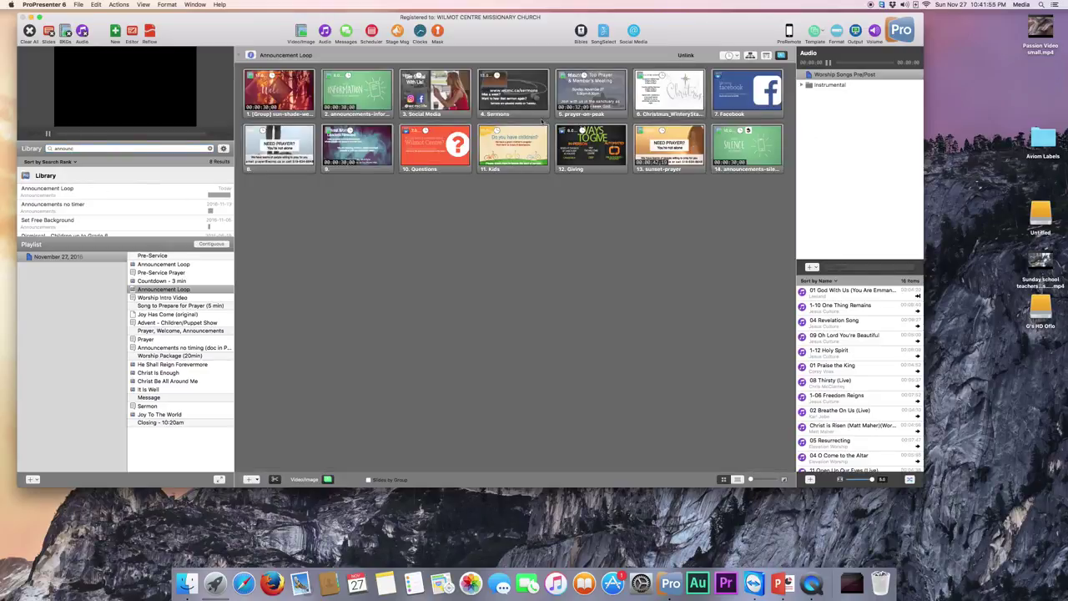
# - Search the library for 'wors' and preview the Worship Intro Video document
pyautogui.click(167, 297)
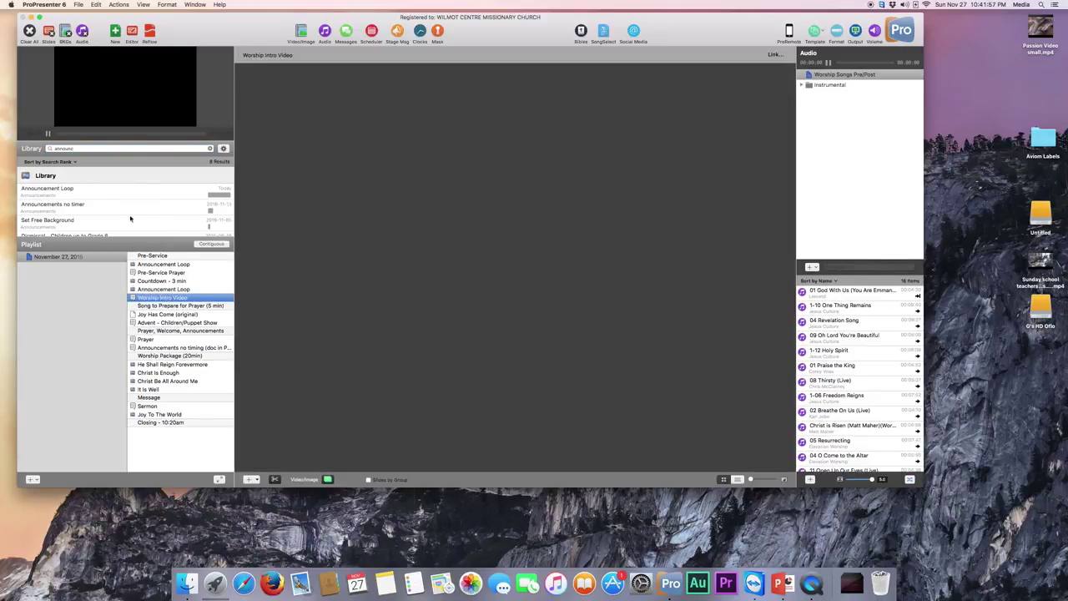
pyautogui.click(775, 54)
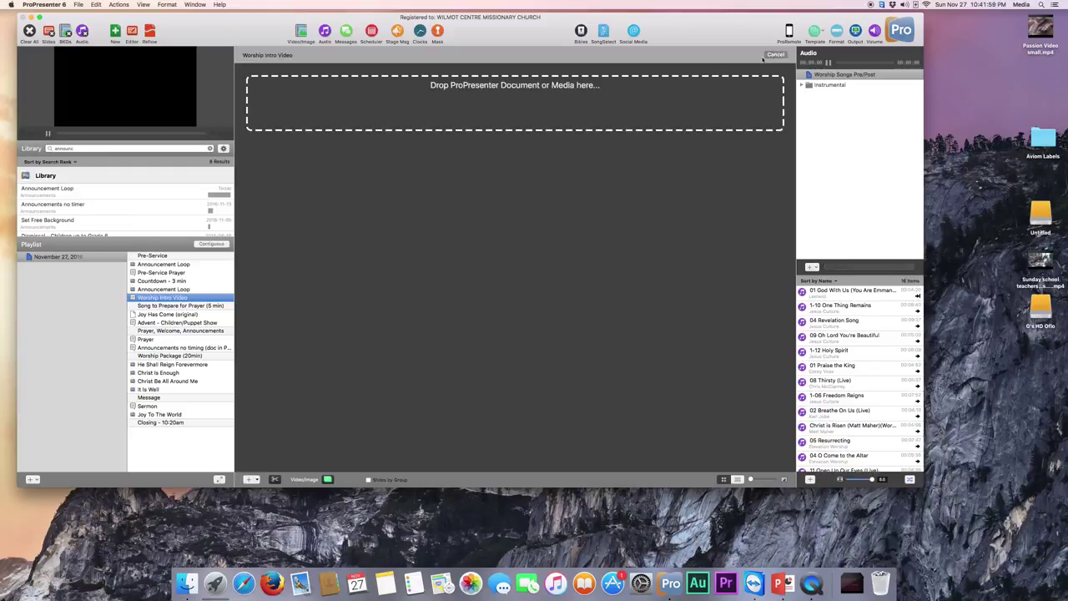
pyautogui.click(100, 148)
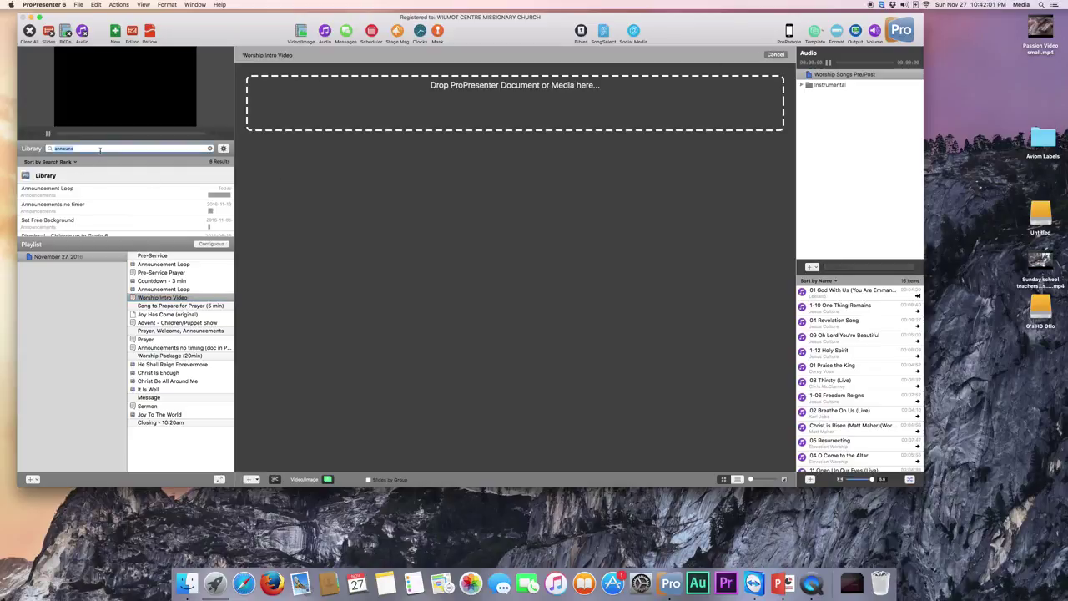
pyautogui.write('worship')
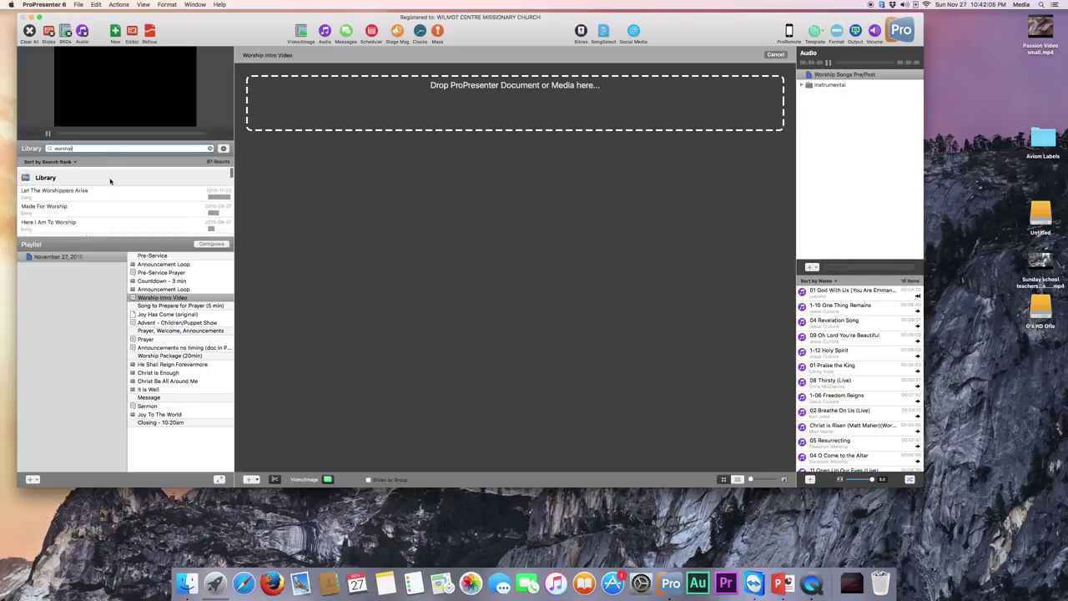
pyautogui.scroll(-5, 109, 181)
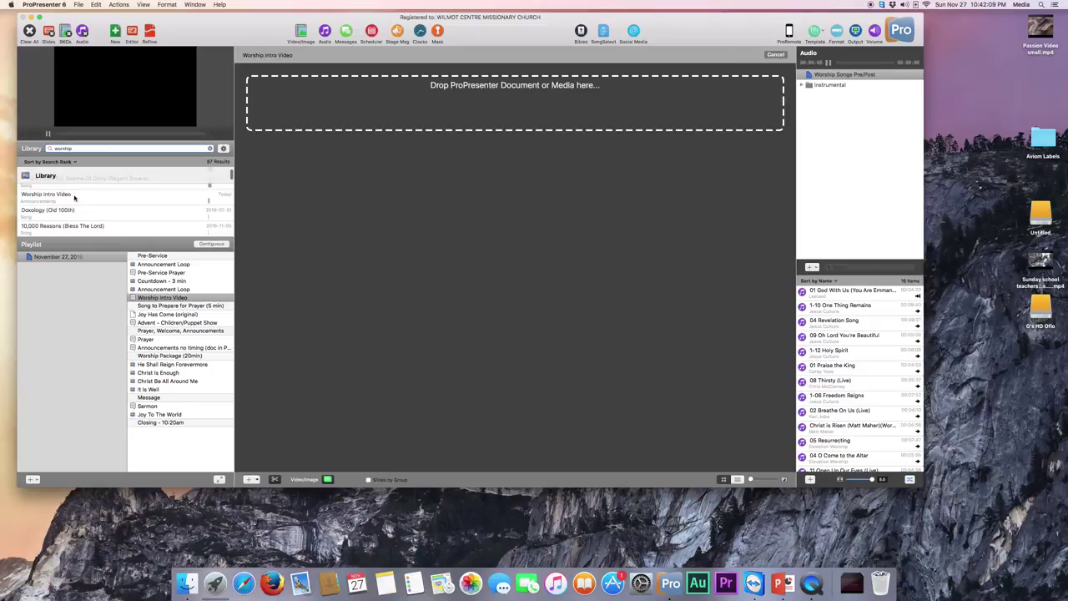
pyautogui.click(61, 197)
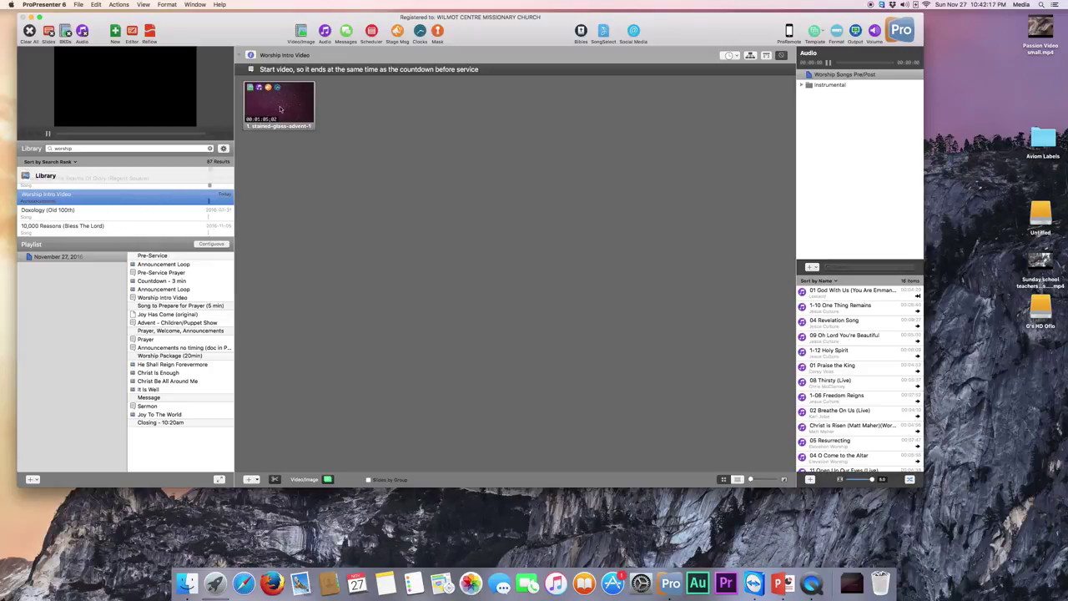
# - Link the Worship Intro Video library document to the Worship Intro Video playlist item
pyautogui.click(164, 298)
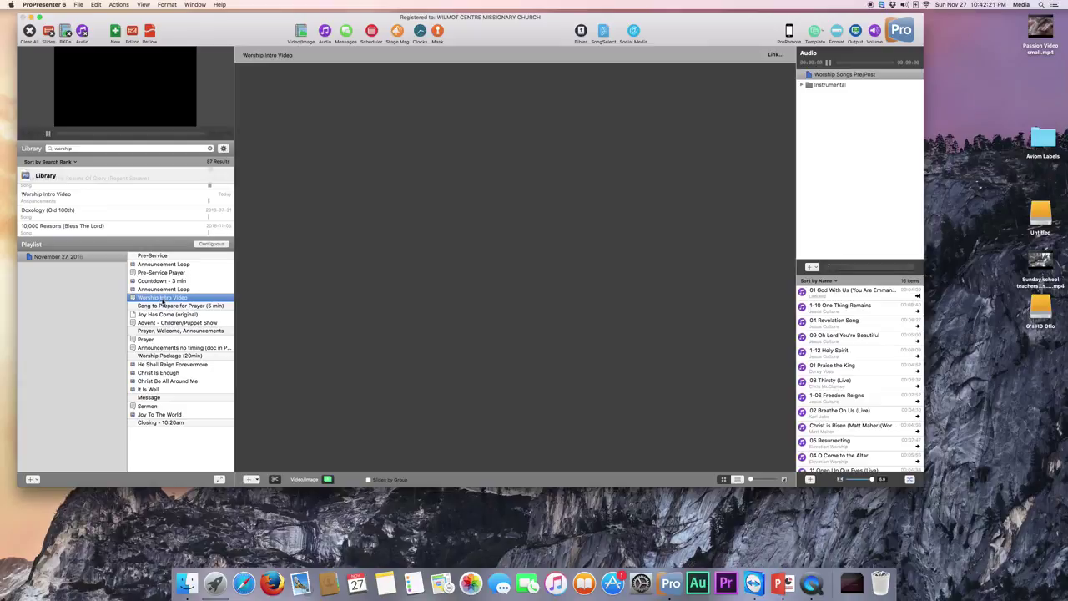
pyautogui.click(775, 54)
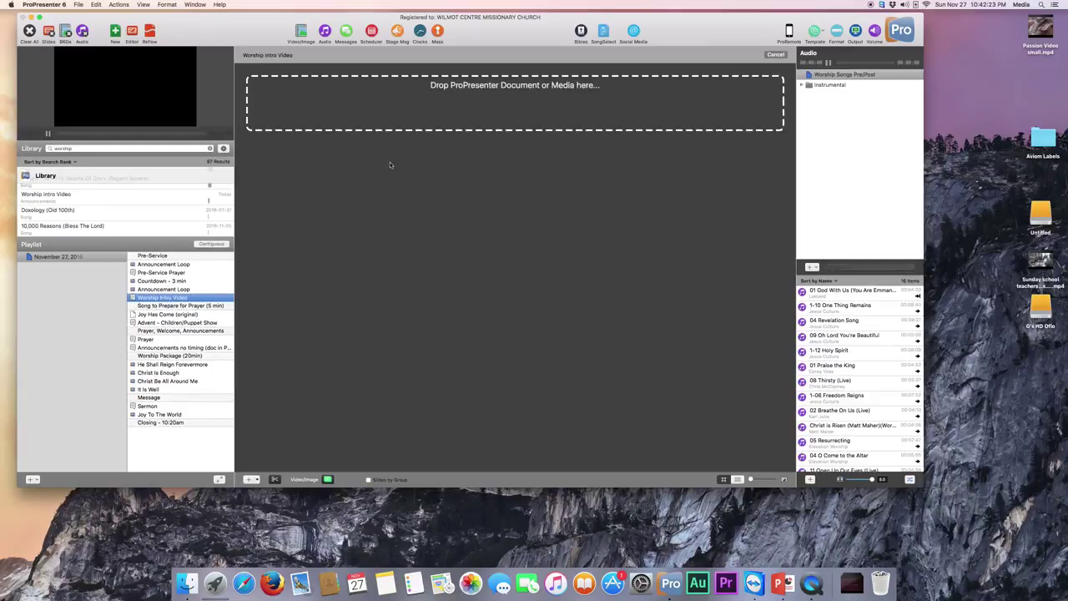
pyautogui.scroll(-1, 57, 219)
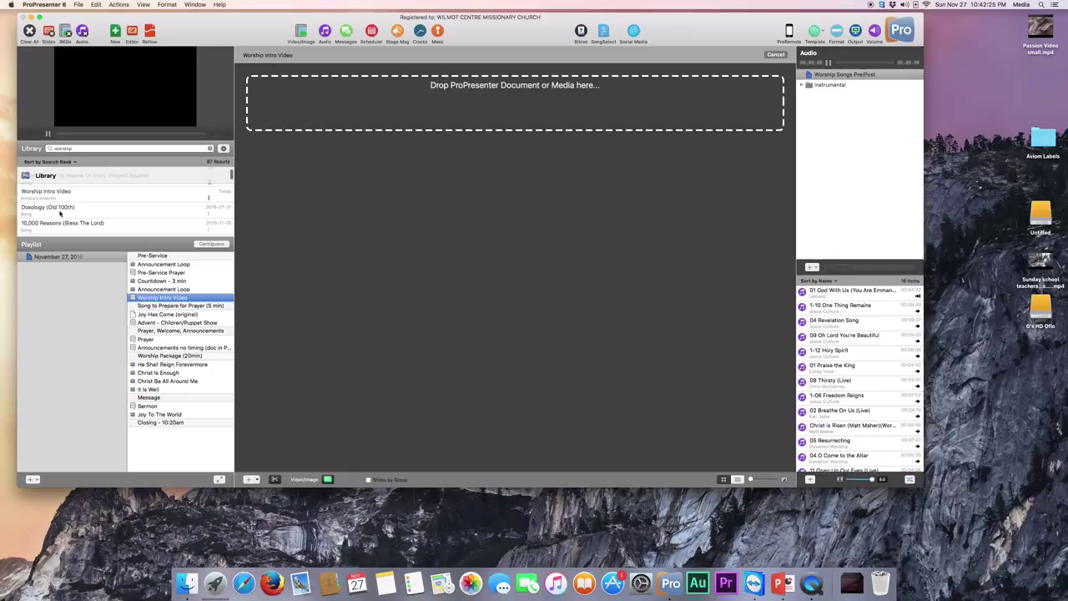
pyautogui.click(65, 194)
pyautogui.moveTo(65, 194); pyautogui.dragTo(362, 108)
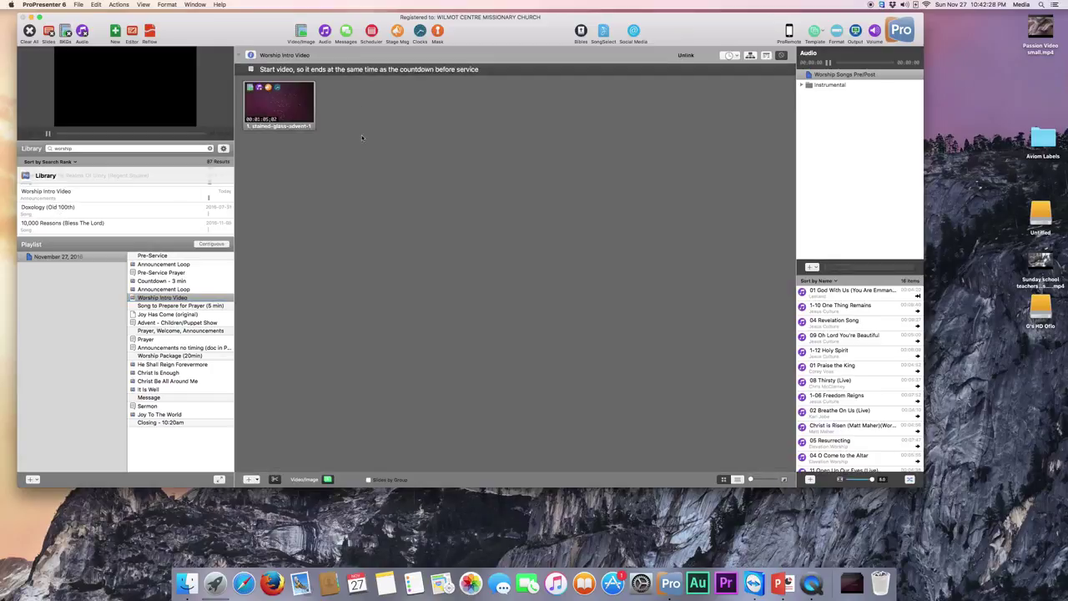
pyautogui.click(172, 314)
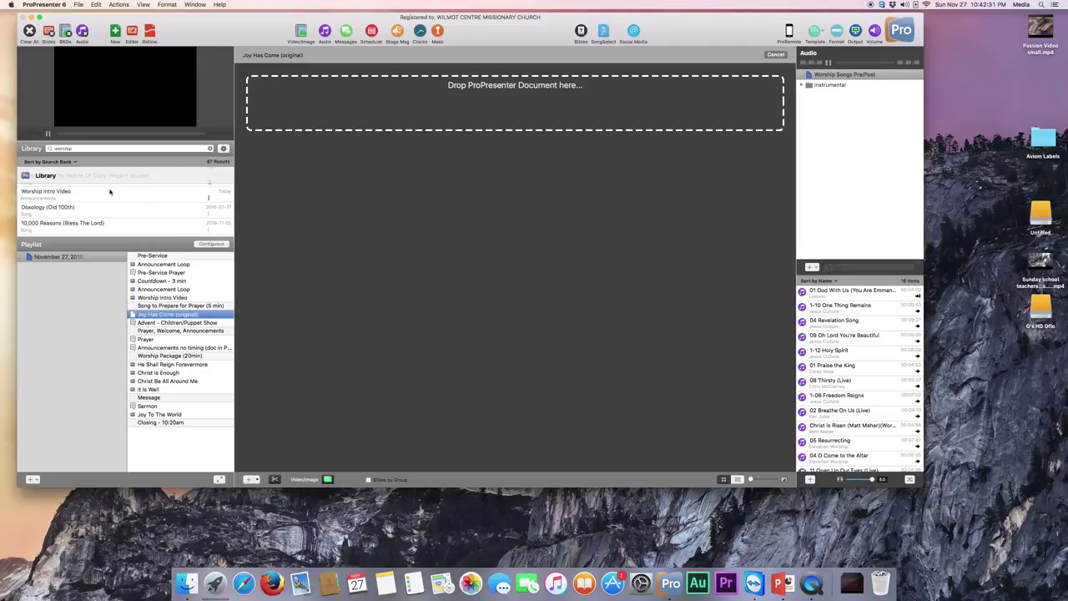
# - Link the Joy Has Come item to Joy Has Come (Jane), found by searching 'joy has'
pyautogui.click(100, 148)
pyautogui.write('joy has')
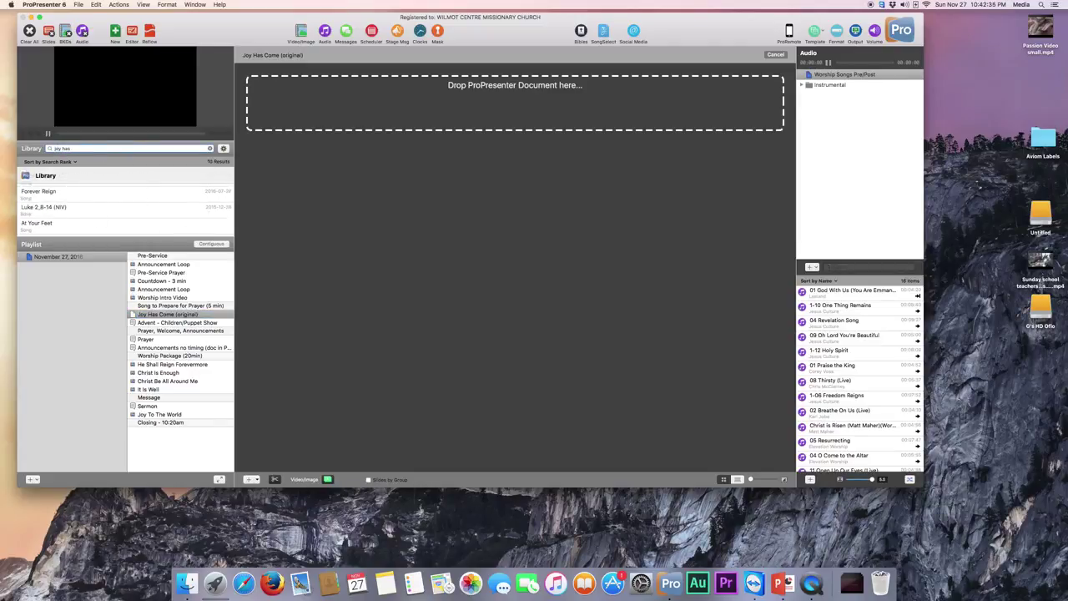
pyautogui.scroll(5, 83, 200)
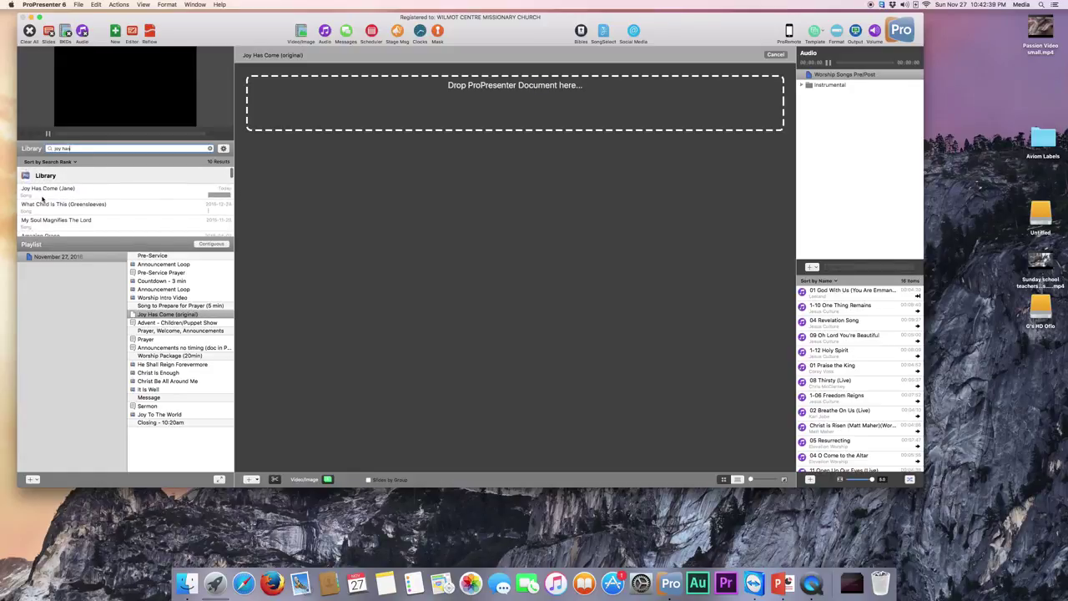
pyautogui.moveTo(43, 195); pyautogui.dragTo(405, 103)
# - Link the announcements item to Announcements no timer, found by searching 'announcem'
pyautogui.click(175, 323)
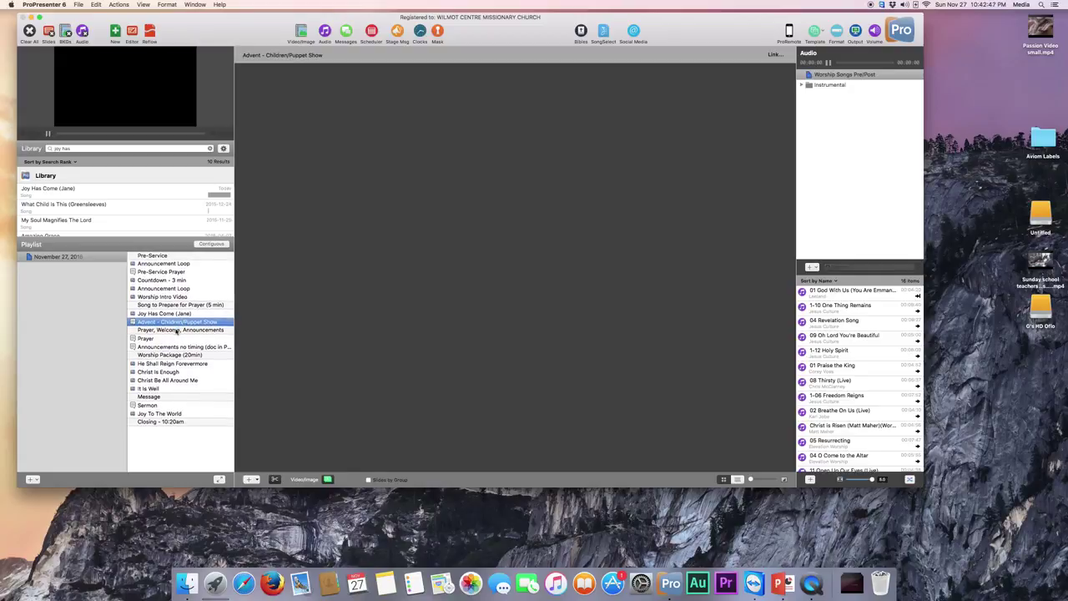
pyautogui.click(159, 348)
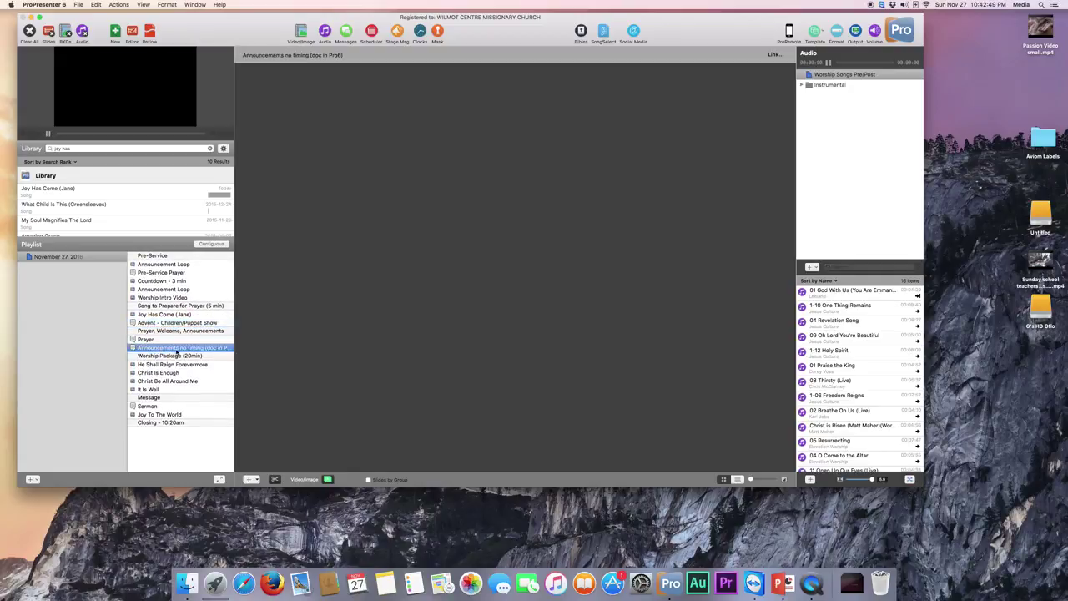
pyautogui.click(775, 54)
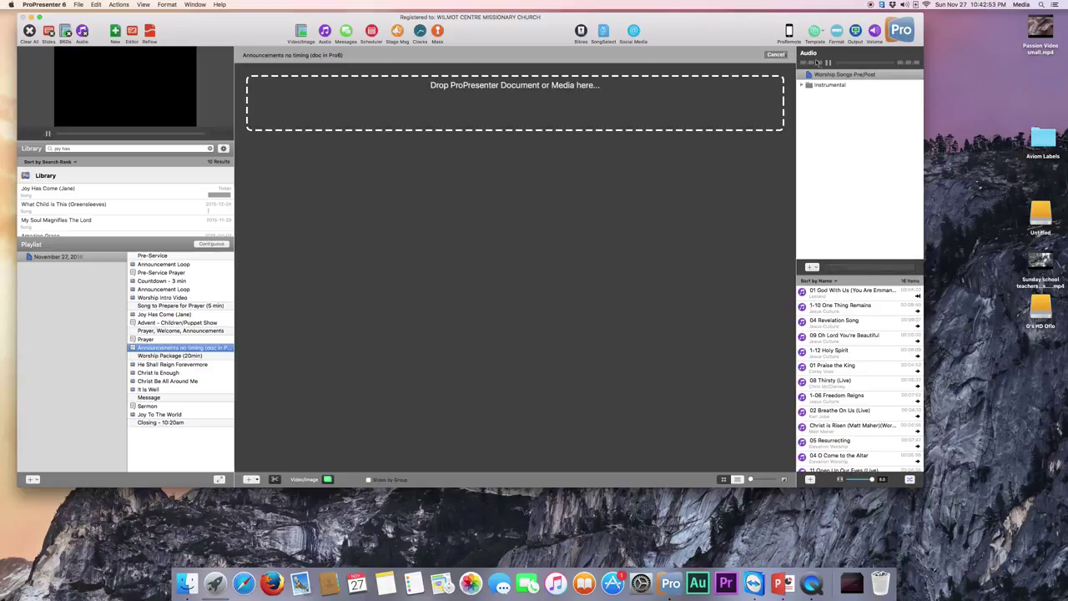
pyautogui.click(78, 148)
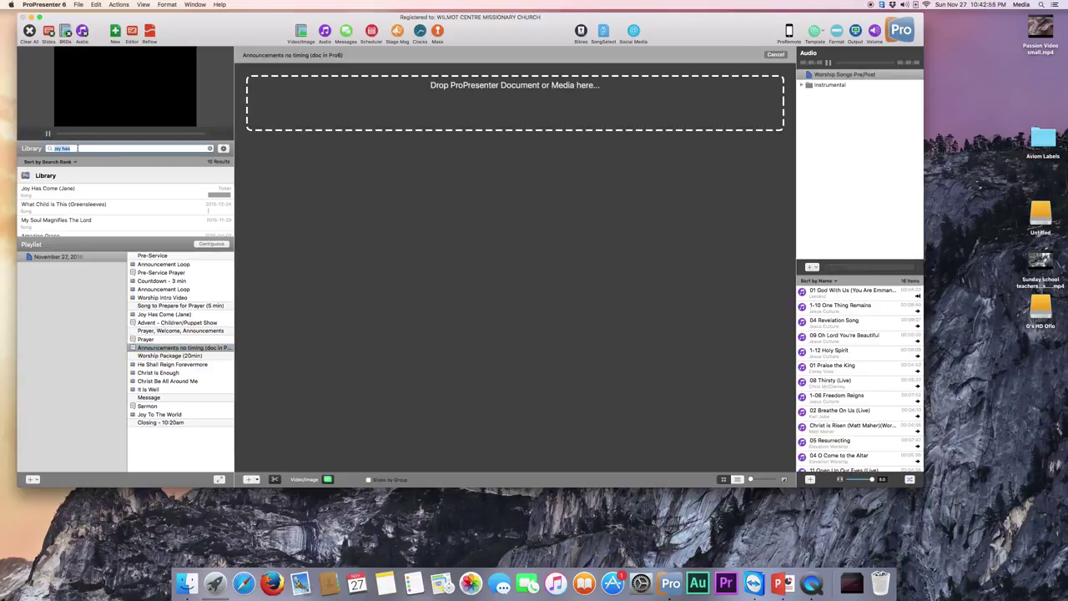
pyautogui.write('announcem')
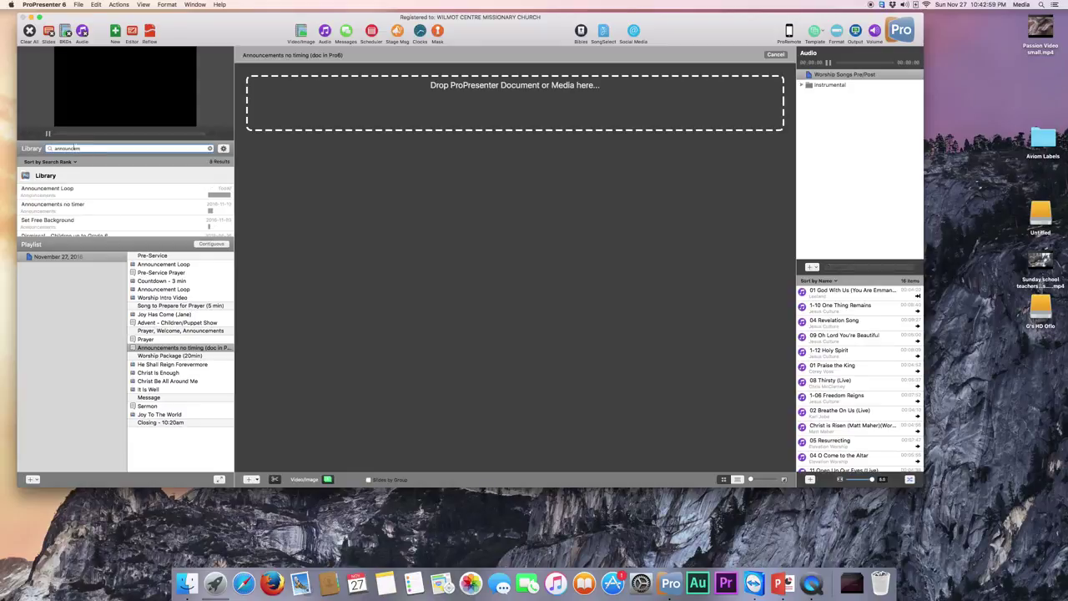
pyautogui.moveTo(72, 205); pyautogui.dragTo(399, 119)
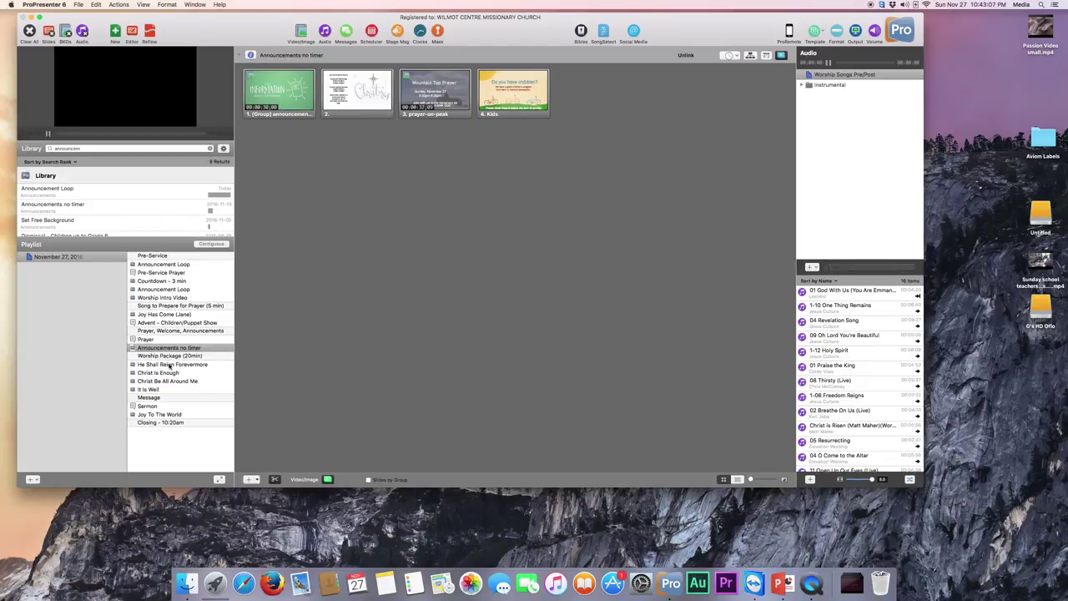
pyautogui.click(170, 365)
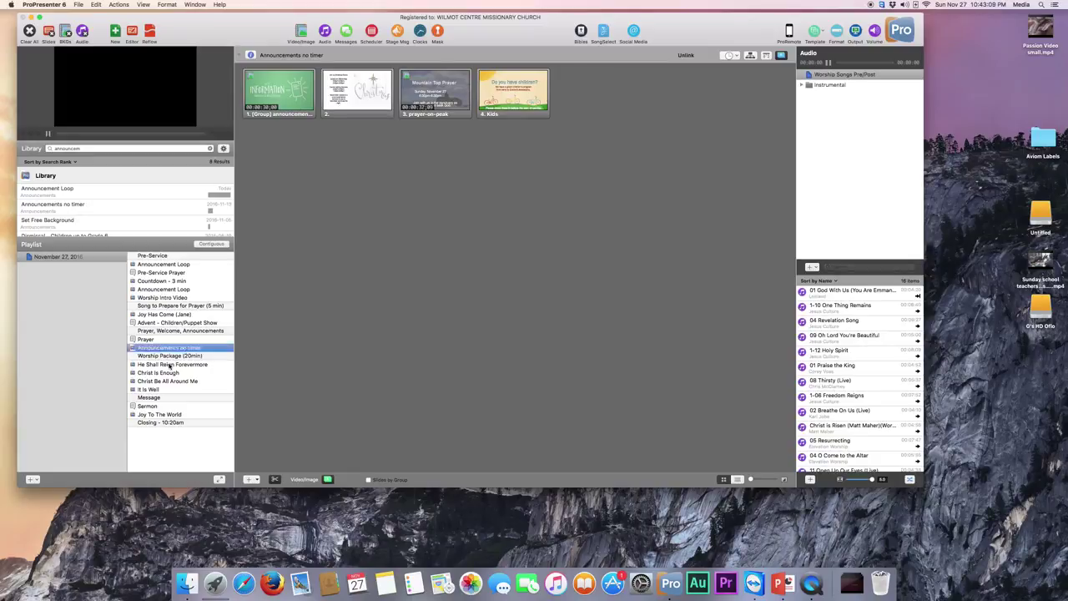
# - Review Christ Is Enough, Christ Be All Around Me, It Is Well and Joy To The World, then select Sermon
pyautogui.click(164, 373)
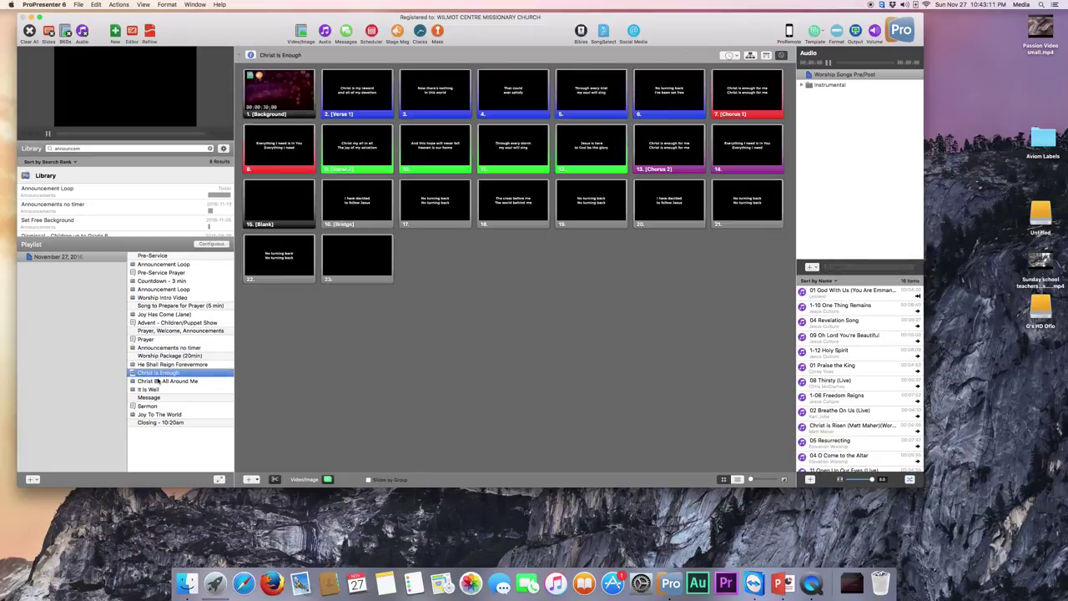
pyautogui.click(159, 382)
pyautogui.click(148, 389)
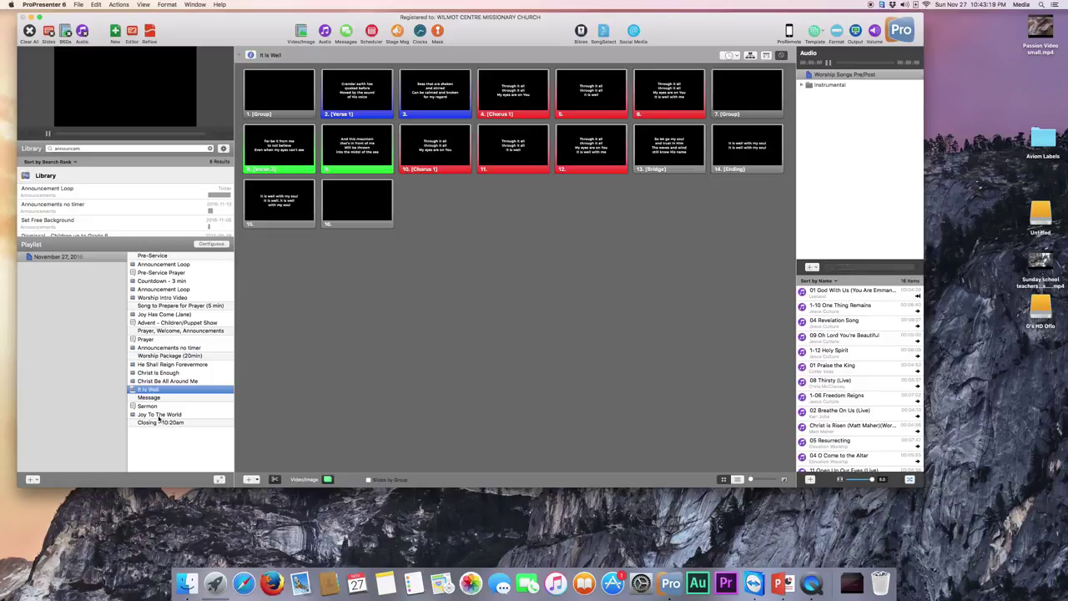
pyautogui.click(160, 415)
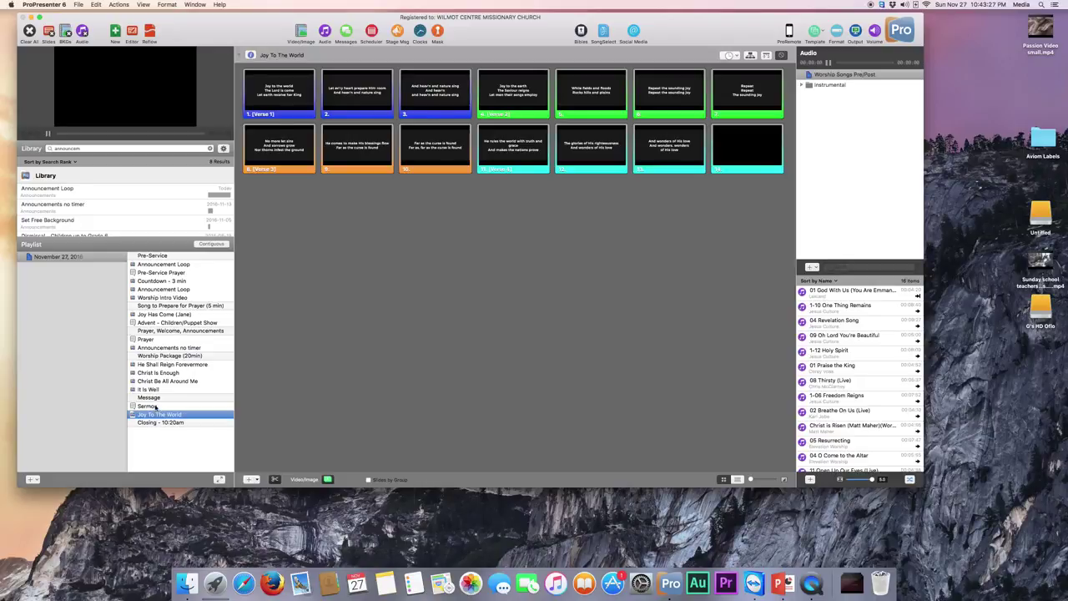
pyautogui.click(155, 407)
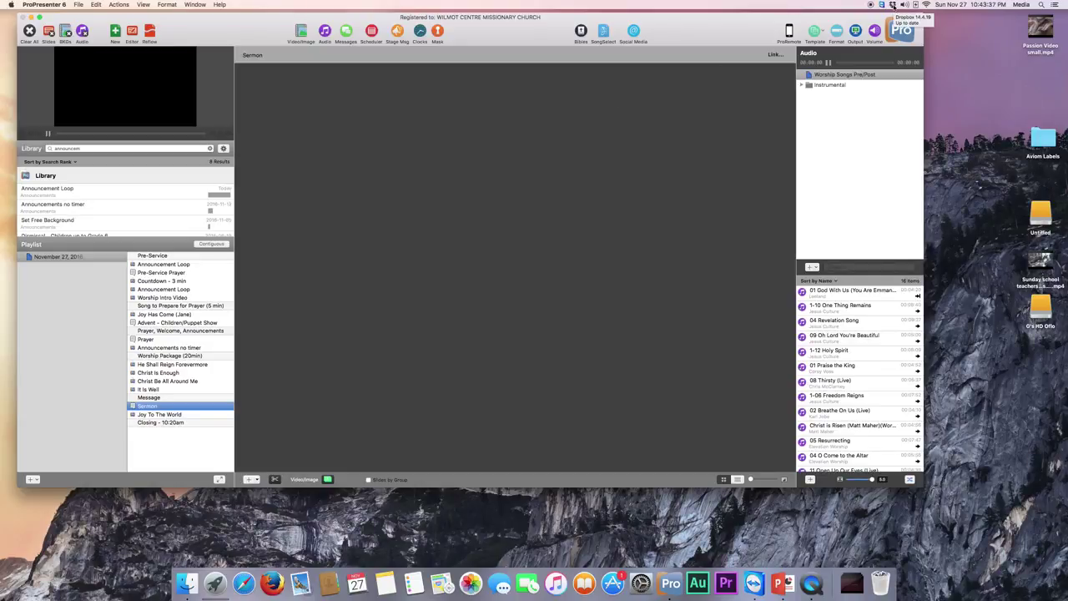
# - Open Dropbox's Sermons iMac folder in Finder and select Stewarding our Emotions 2016 11 27
pyautogui.click(893, 5)
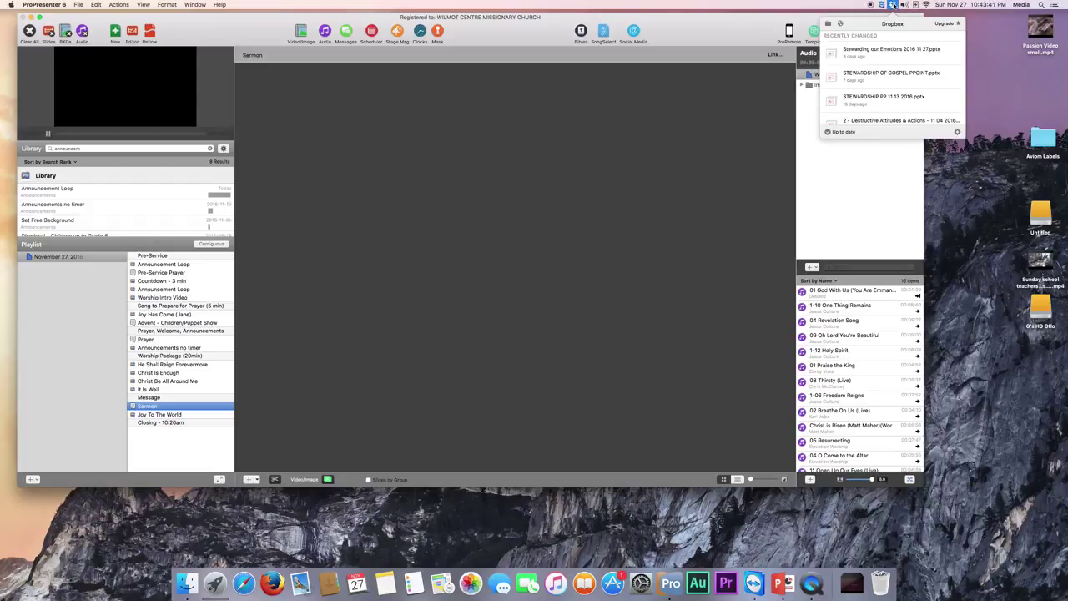
pyautogui.click(827, 23)
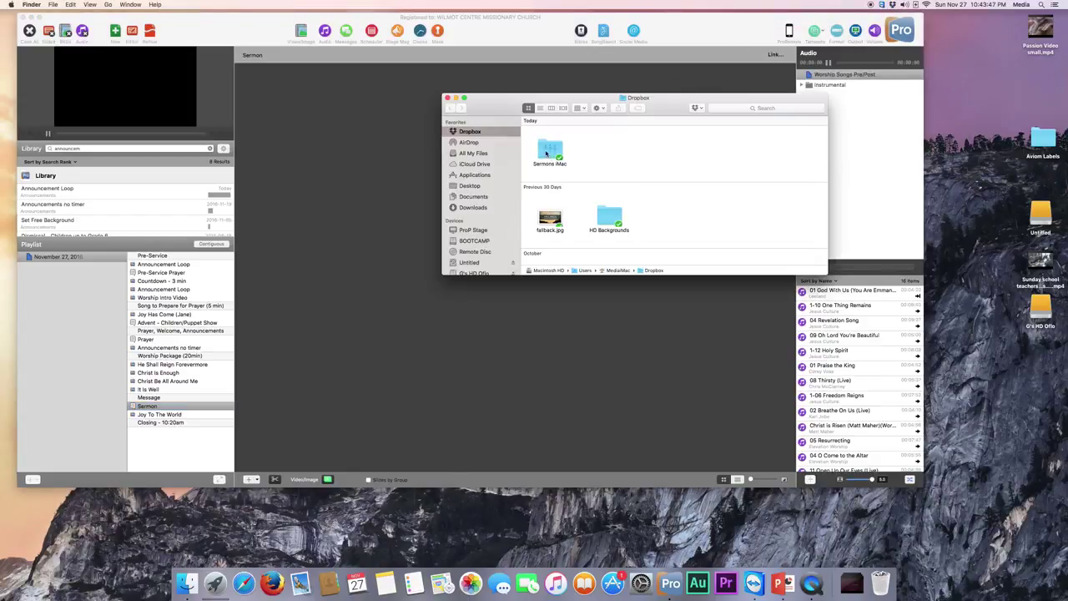
pyautogui.doubleClick(546, 152)
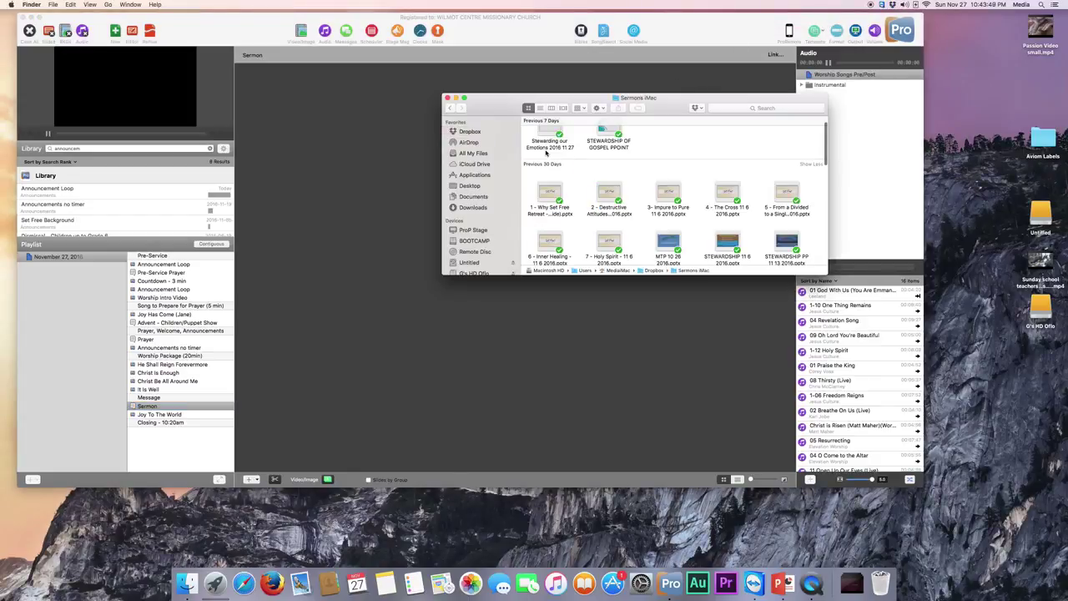
pyautogui.scroll(-2, 634, 160)
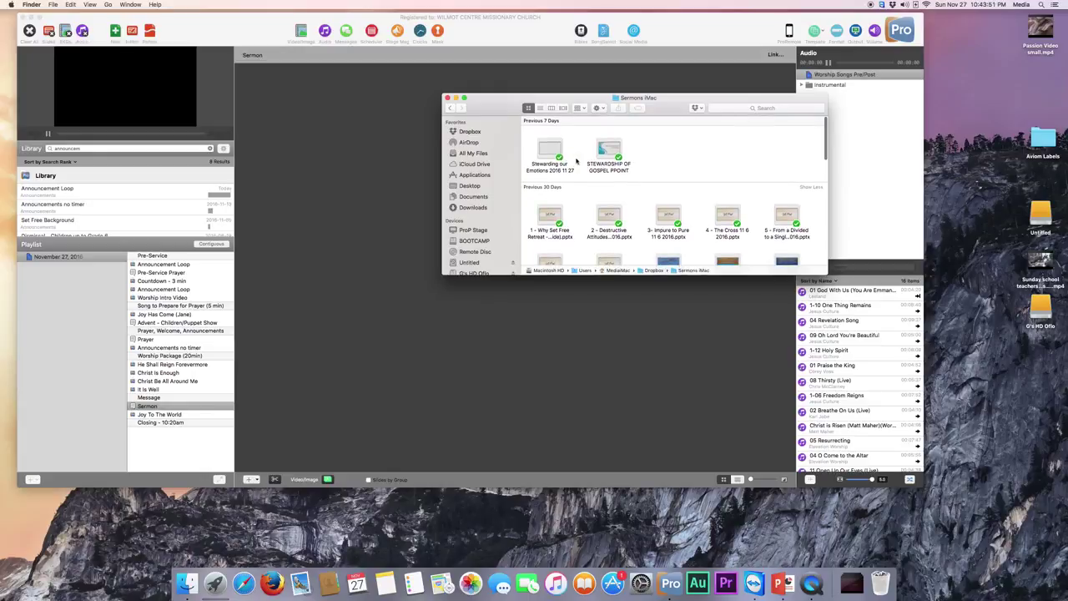
pyautogui.moveTo(554, 146)
pyautogui.click(552, 171)
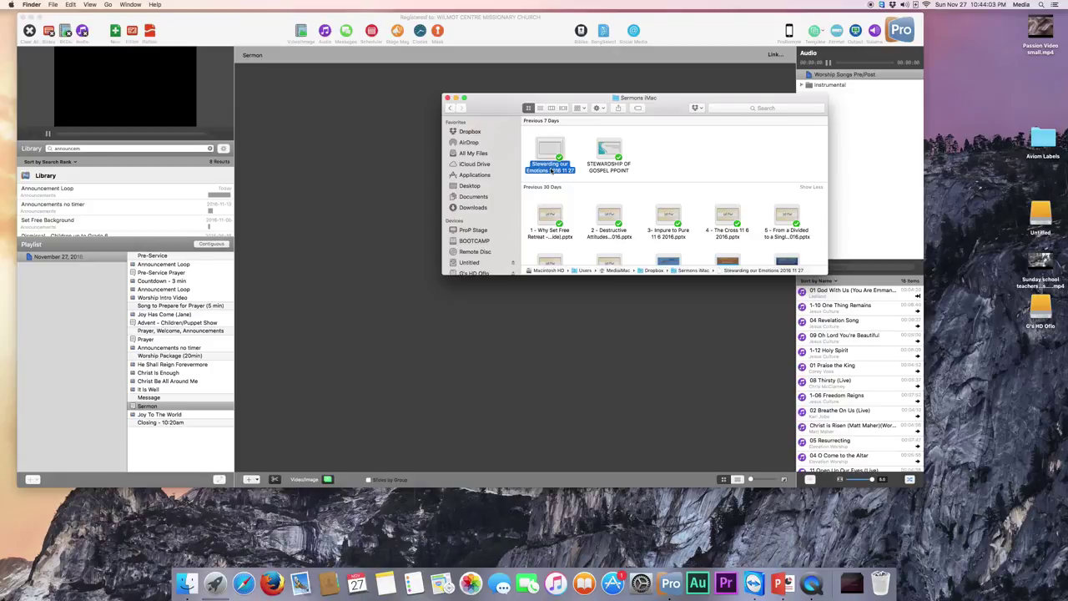
# - Open Stewarding our Emotions 2016 11 27 in PowerPoint, minimize it, and close the Sermons iMac window
pyautogui.doubleClick(550, 170)
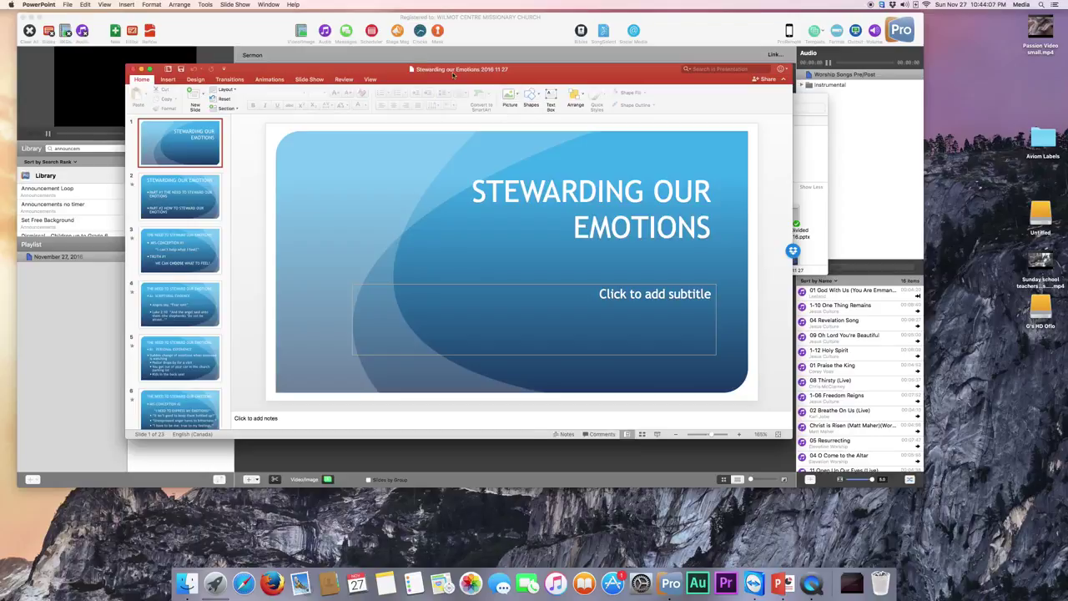
pyautogui.moveTo(454, 74); pyautogui.dragTo(507, 87)
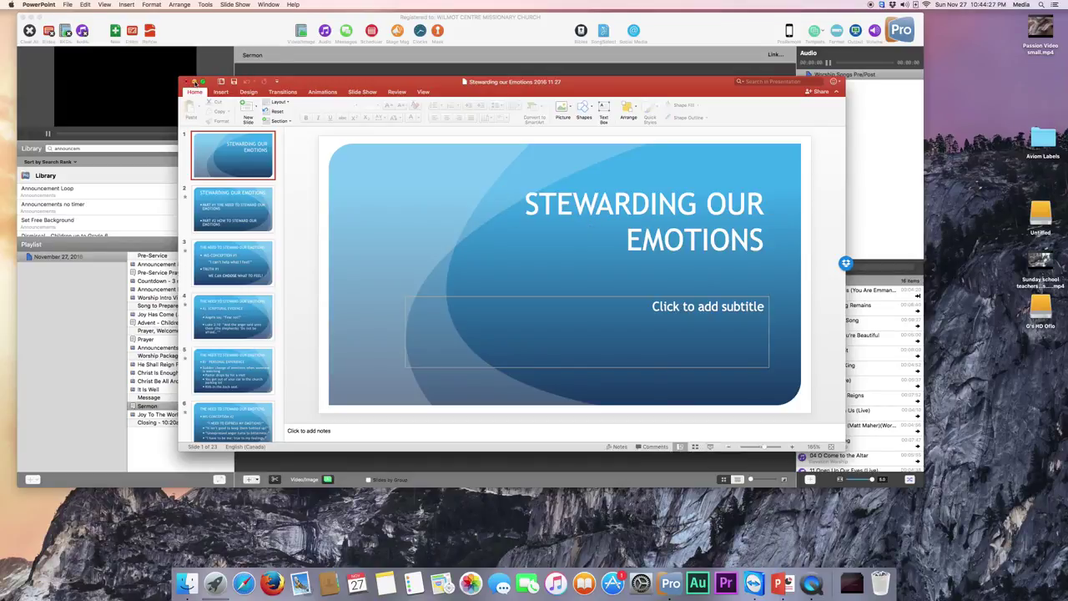
pyautogui.click(194, 82)
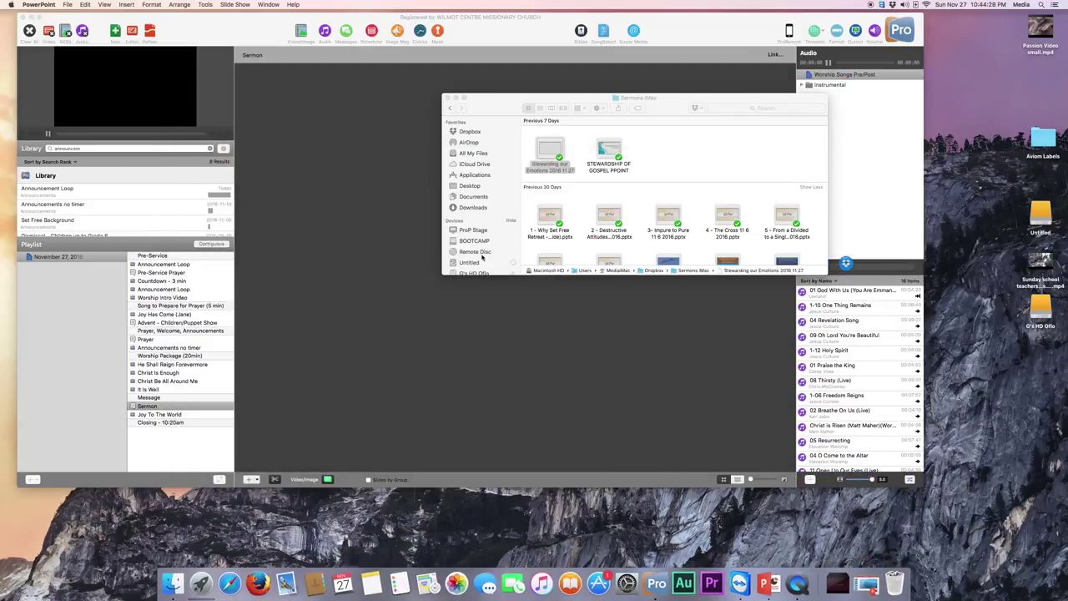
pyautogui.click(866, 584)
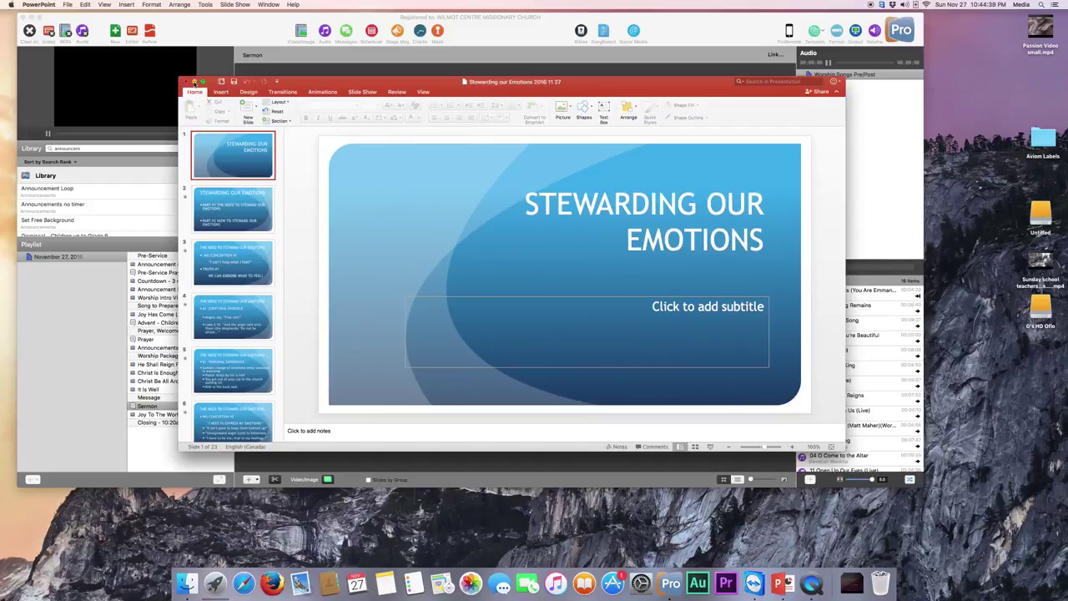
pyautogui.click(193, 81)
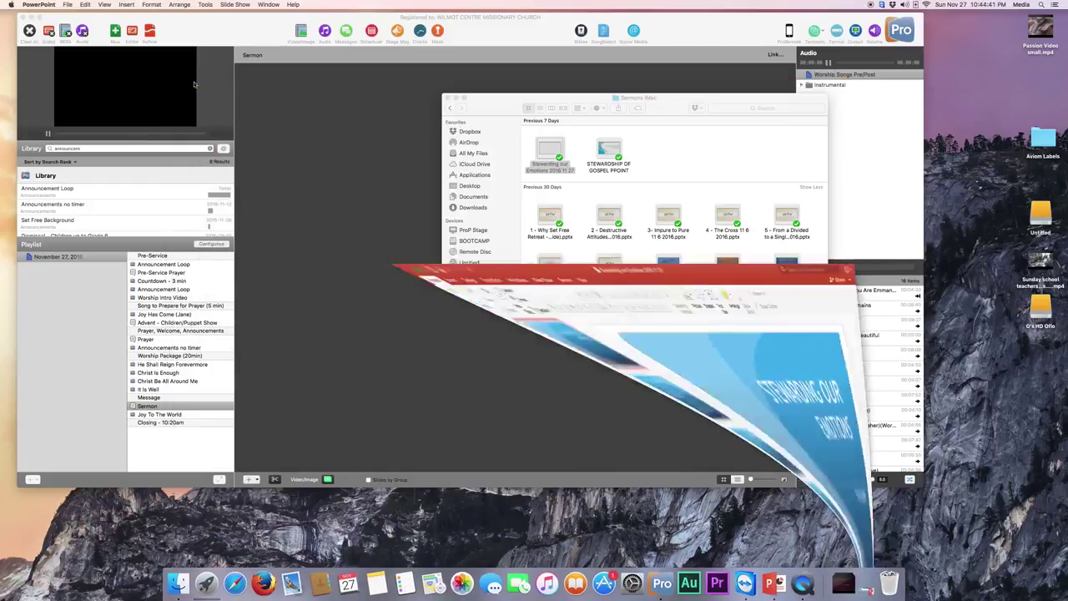
pyautogui.click(451, 98)
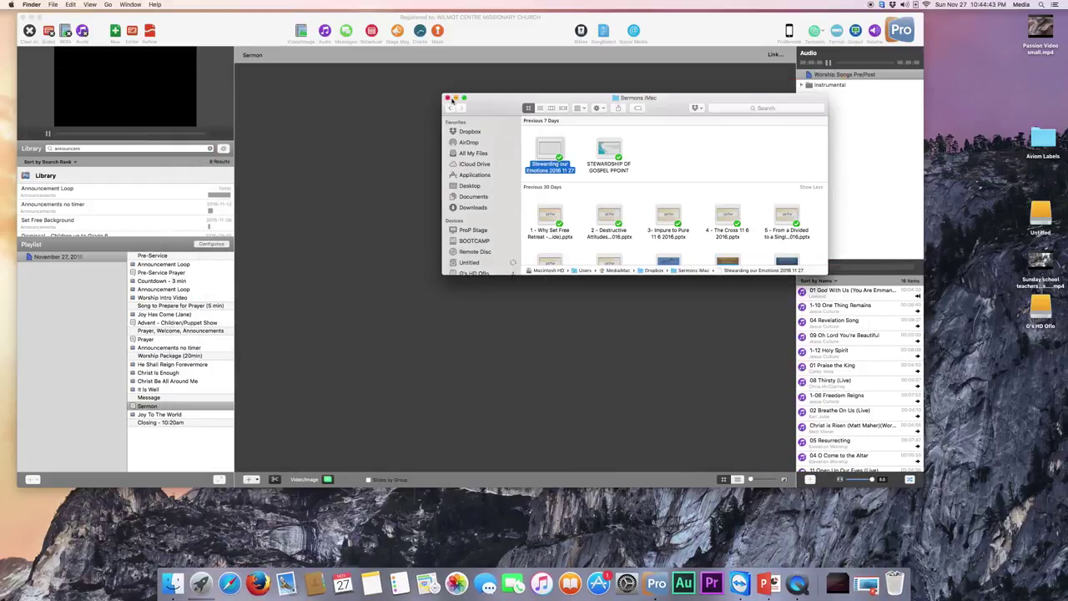
pyautogui.click(447, 98)
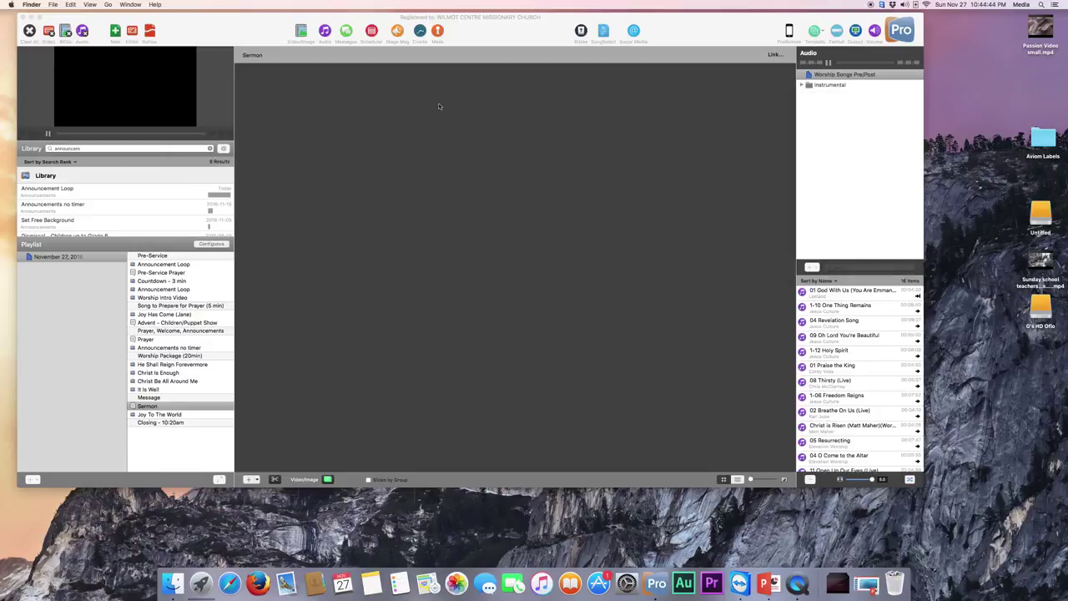
# - Open Announcement Loop and size the thumbnails so all 14 slides fit
pyautogui.click(159, 265)
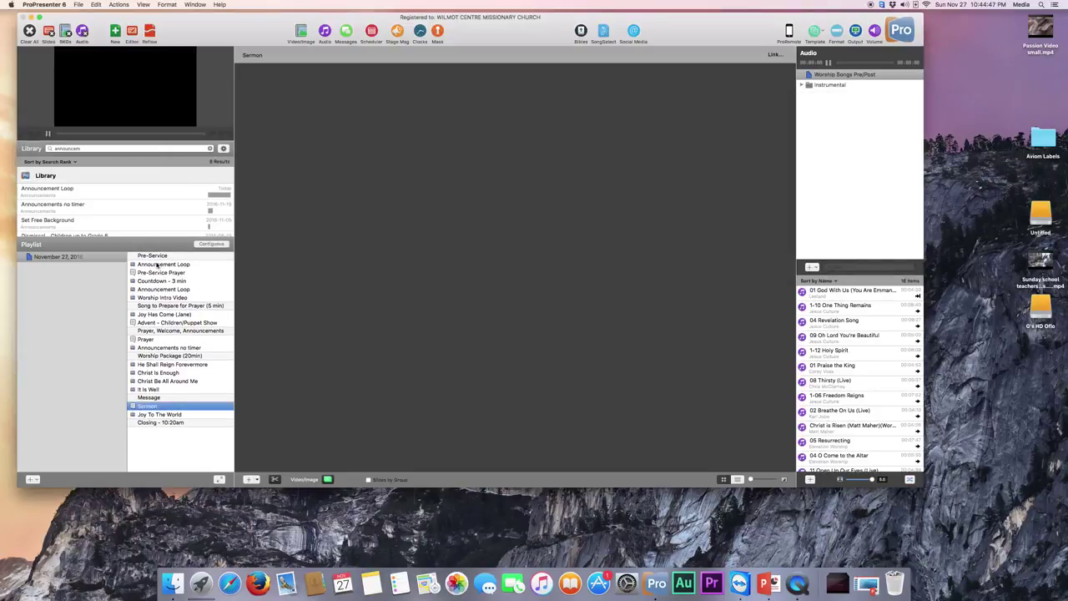
pyautogui.click(157, 265)
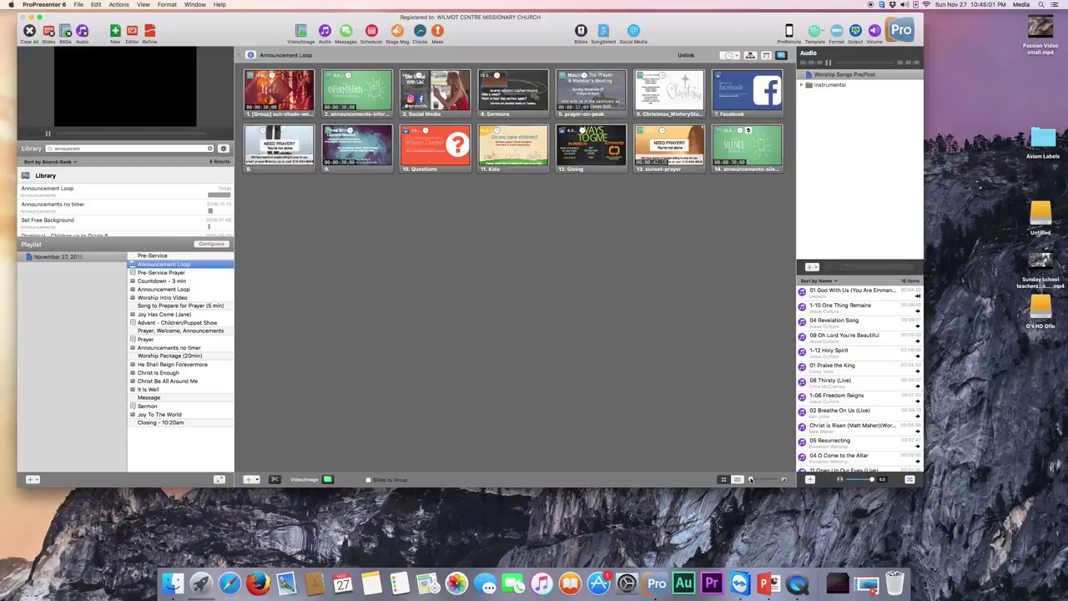
pyautogui.moveTo(751, 479); pyautogui.dragTo(775, 479)
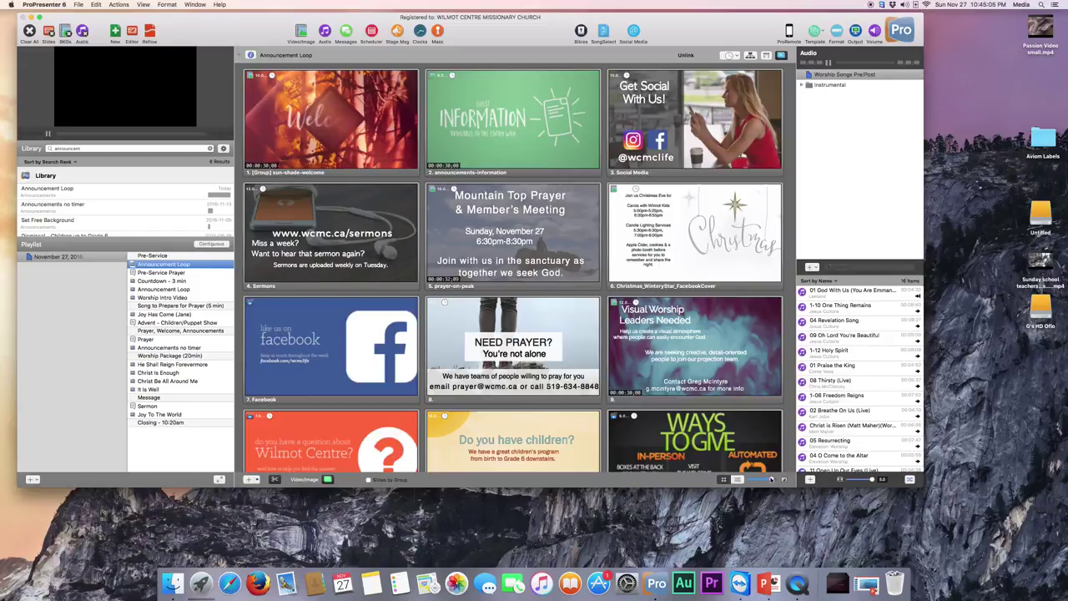
pyautogui.moveTo(771, 479); pyautogui.dragTo(762, 480)
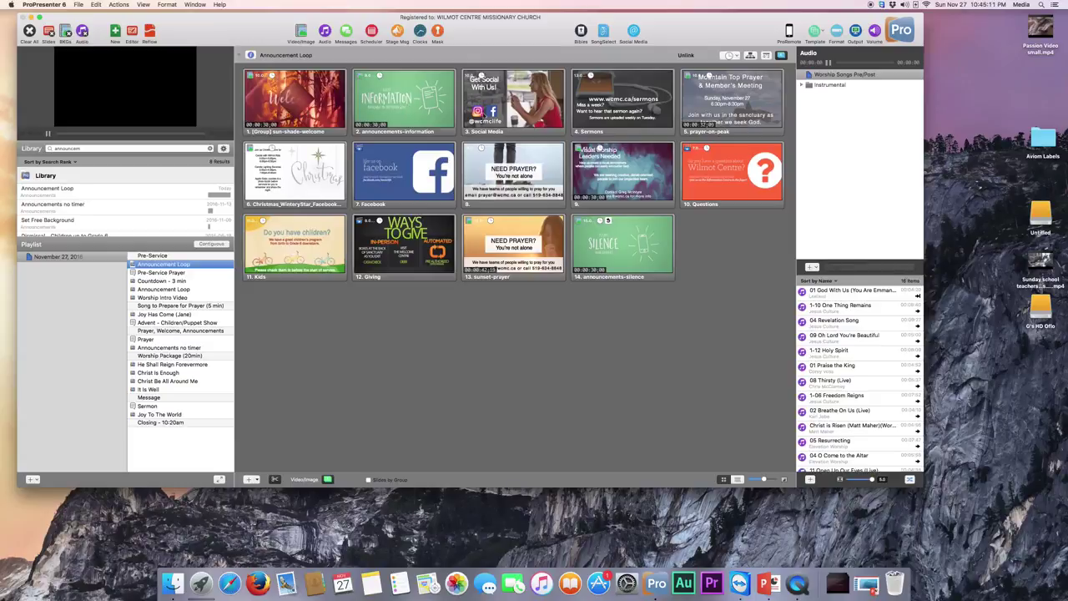
# - Put the welcome slide live, advance to Social Media, then jump to announcements-silence
pyautogui.click(294, 108)
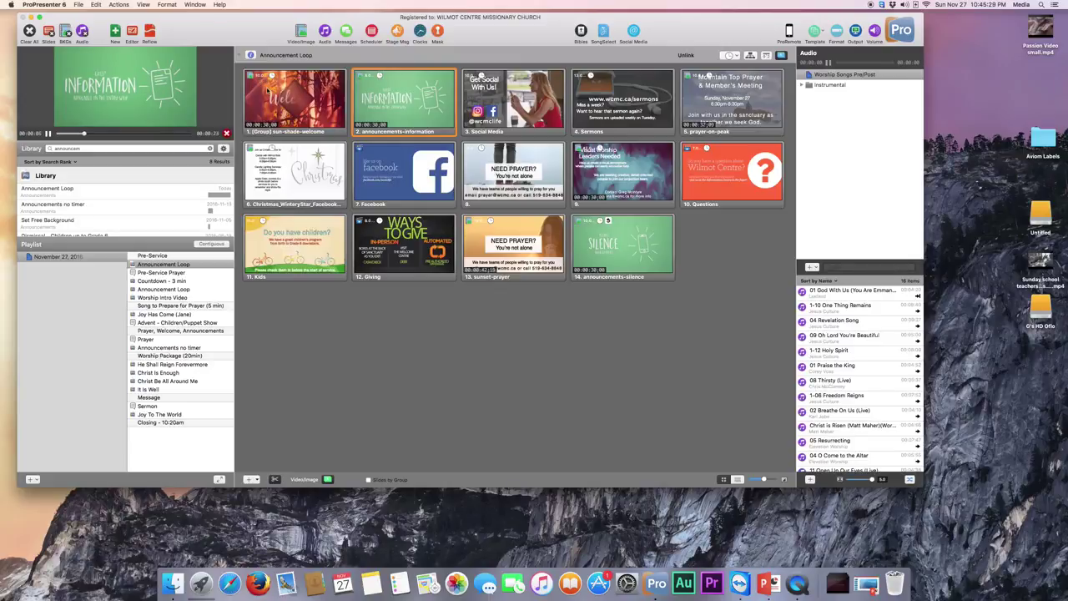
pyautogui.press('Right')
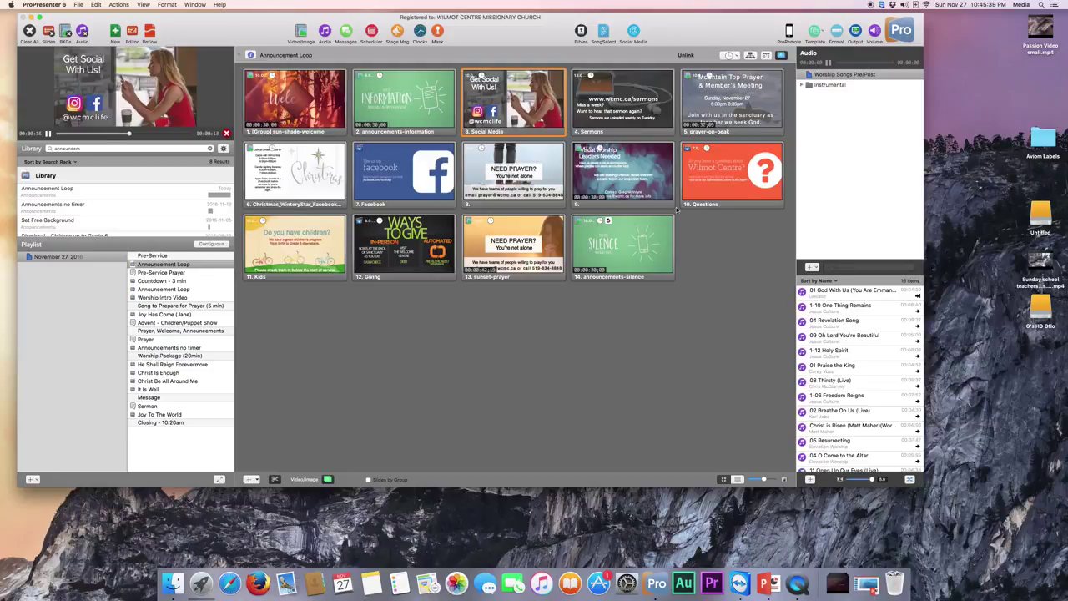
pyautogui.click(606, 239)
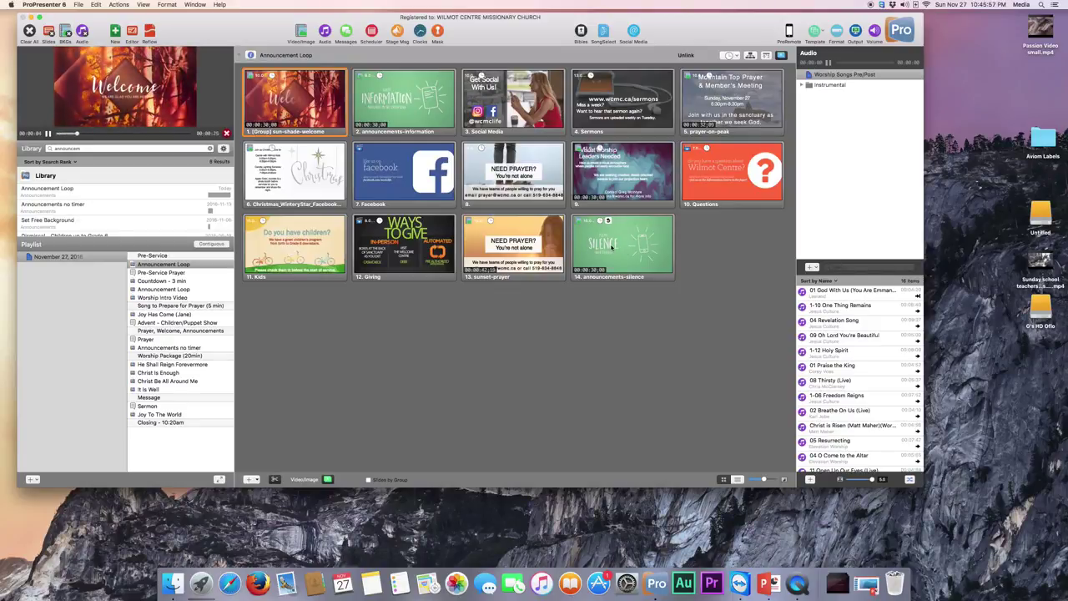
pyautogui.rightClick(600, 246)
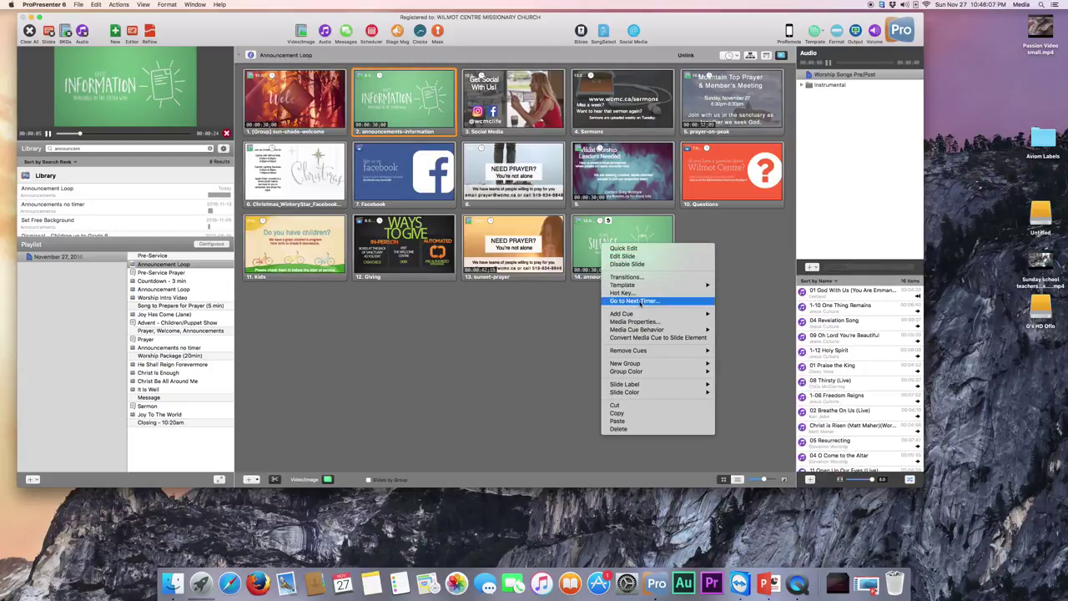
pyautogui.click(639, 301)
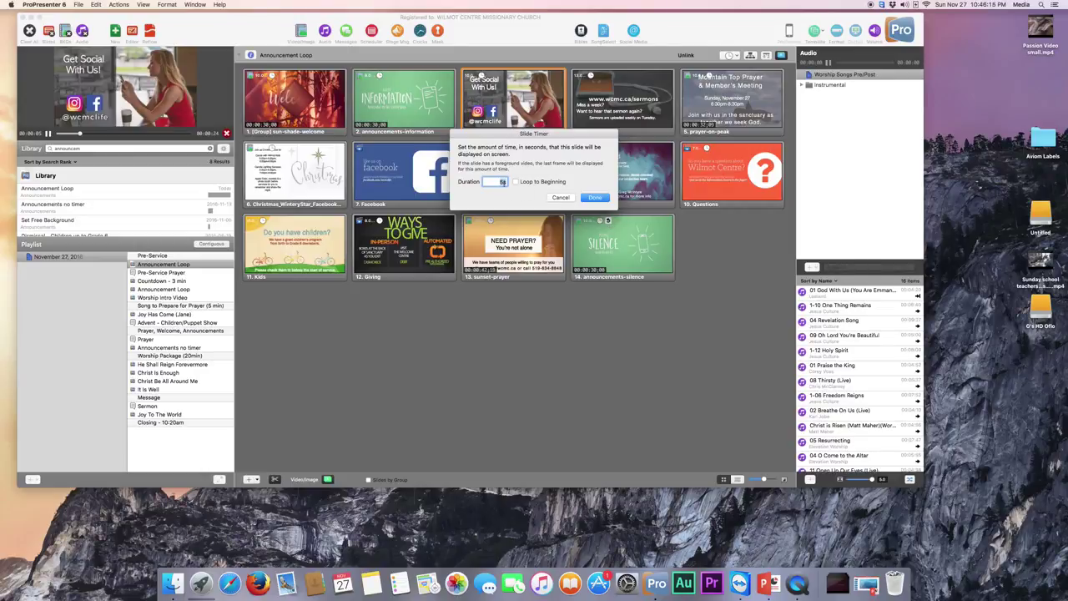
pyautogui.click(560, 198)
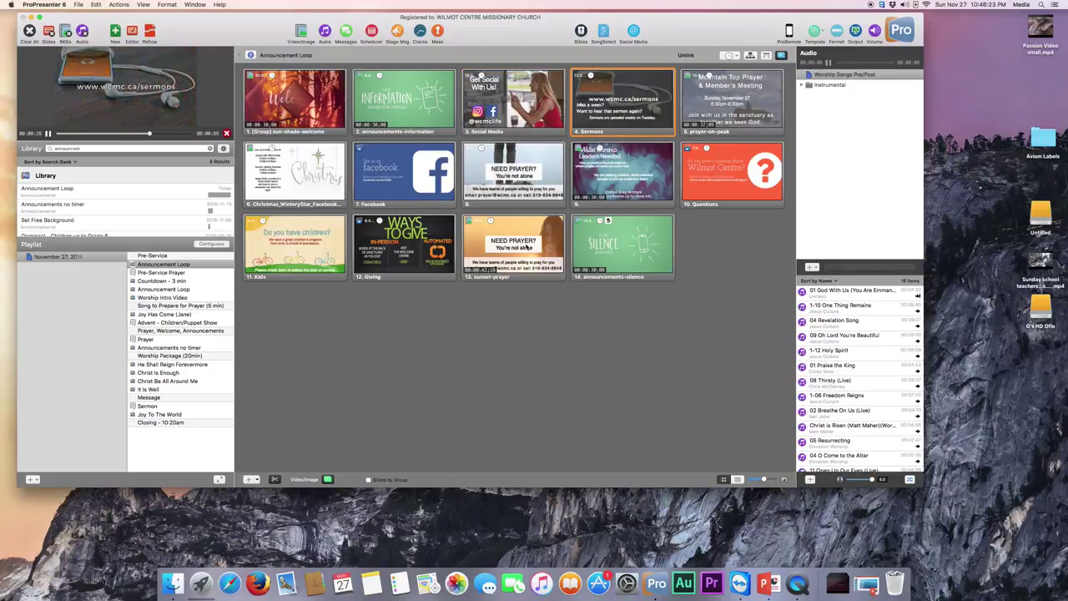
# - Open the sunset-prayer slide (slide 13) of the Announcement Loop in the slide editor
pyautogui.rightClick(507, 246)
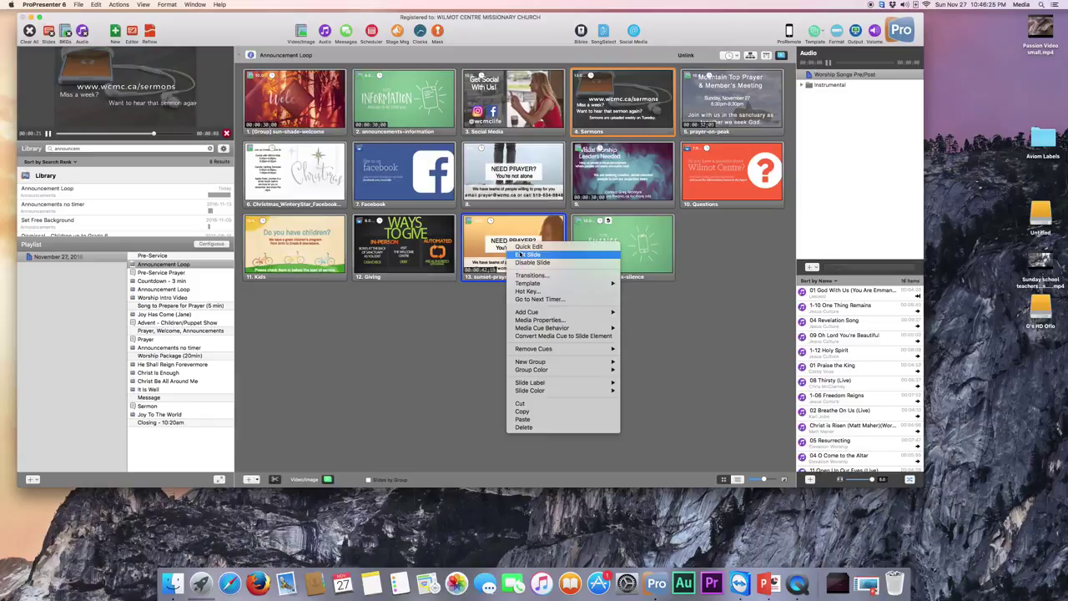
pyautogui.click(521, 255)
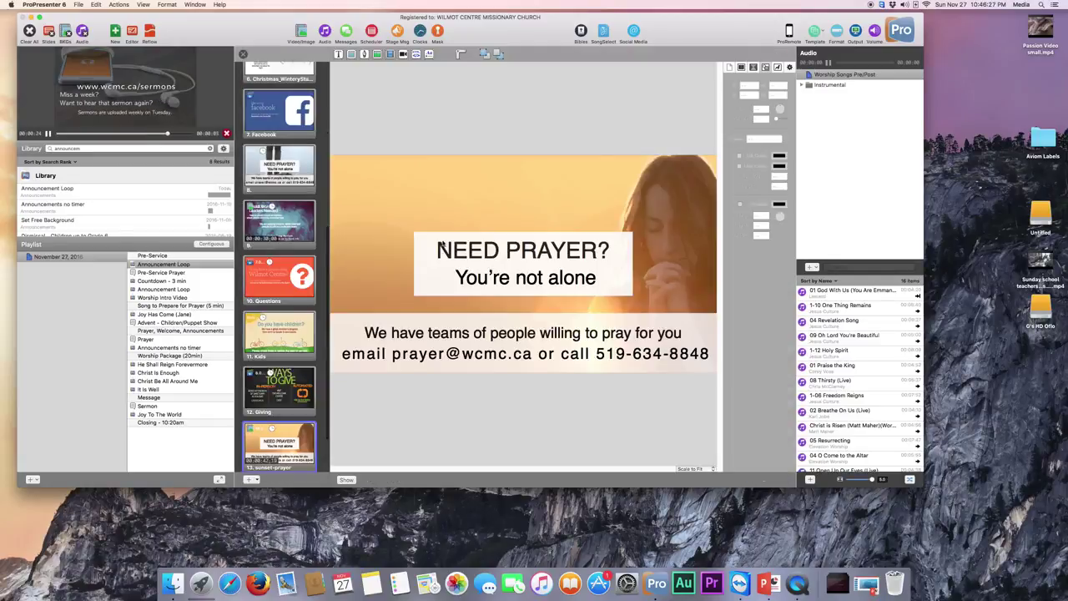
pyautogui.scroll(5, 293, 237)
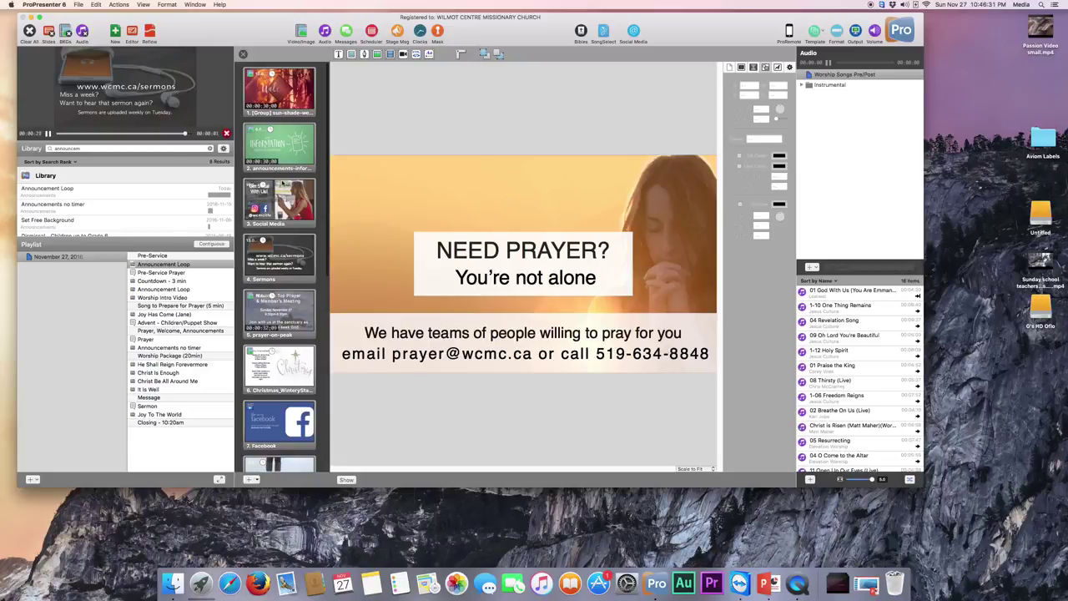
pyautogui.scroll(-1, 283, 183)
# - Check the Social Media slide's 'Get Social With Us!' heading, keep its font size at 80, and close the editor
pyautogui.click(280, 188)
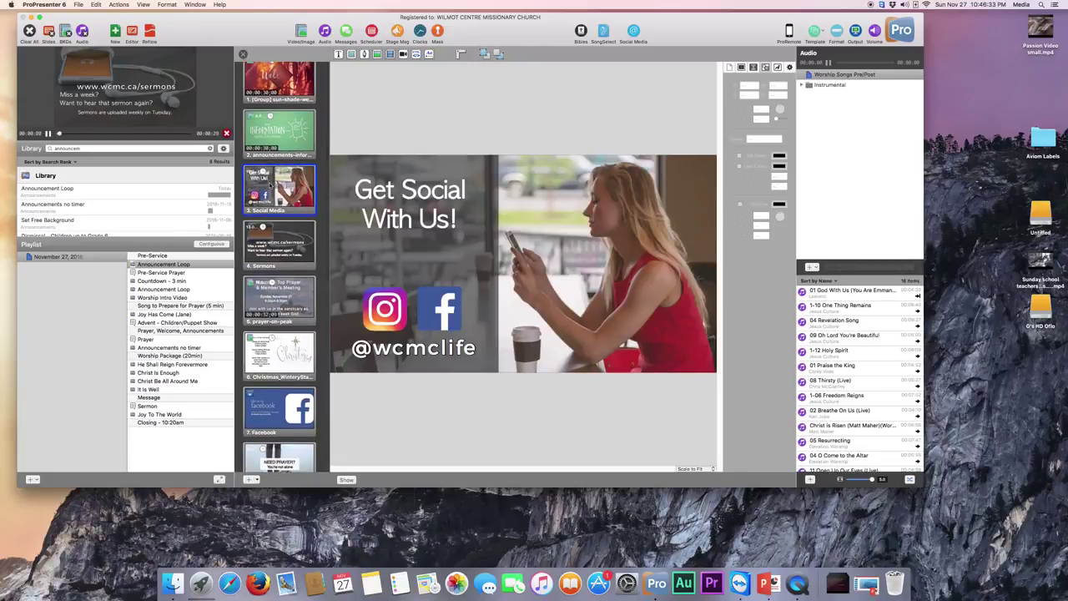
pyautogui.click(400, 203)
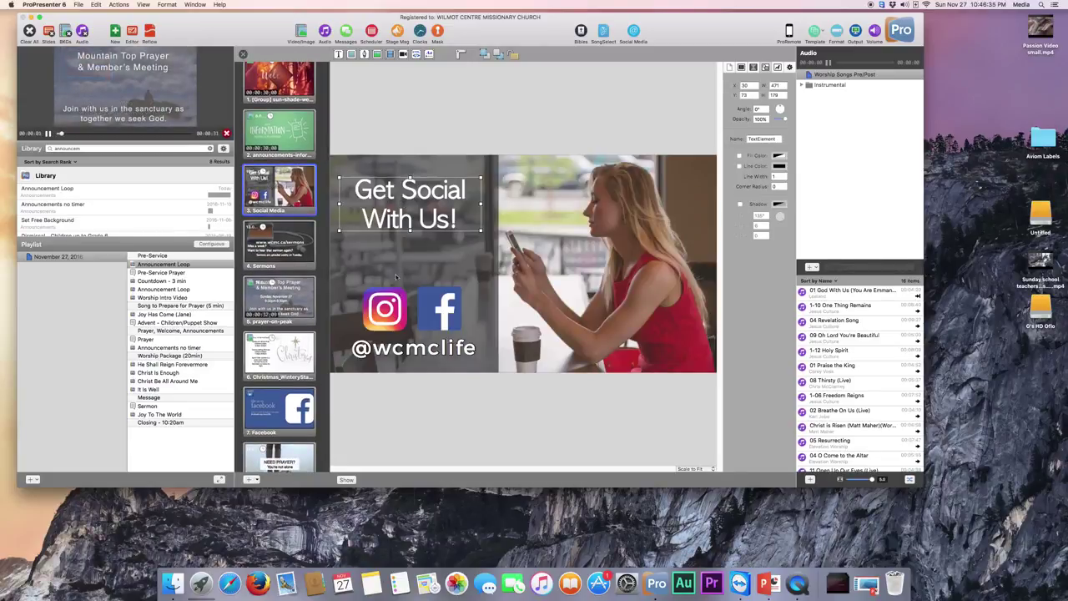
pyautogui.doubleClick(409, 188)
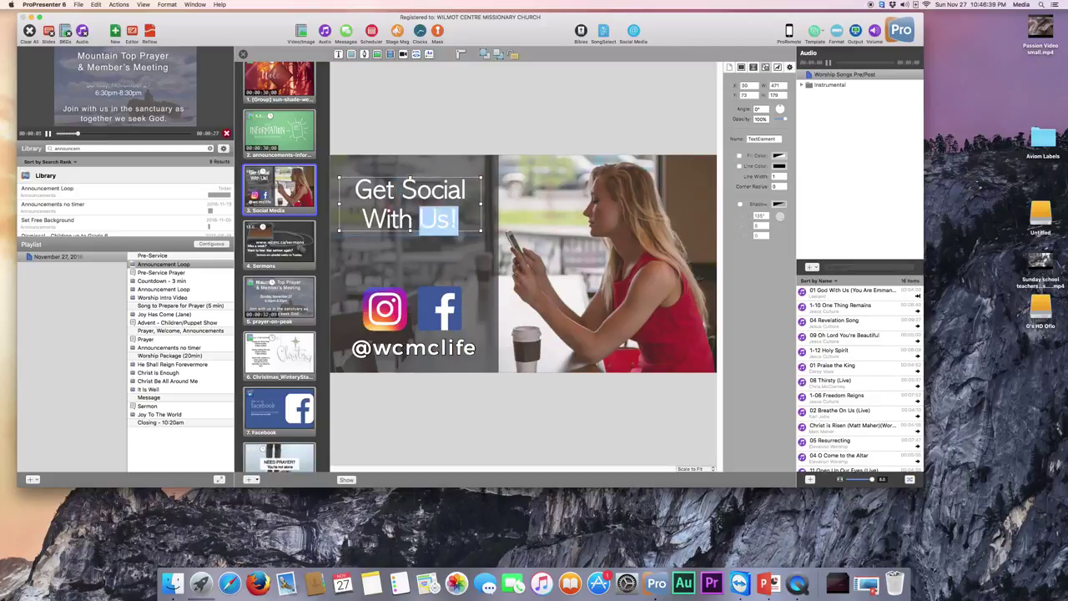
pyautogui.press('super+a')
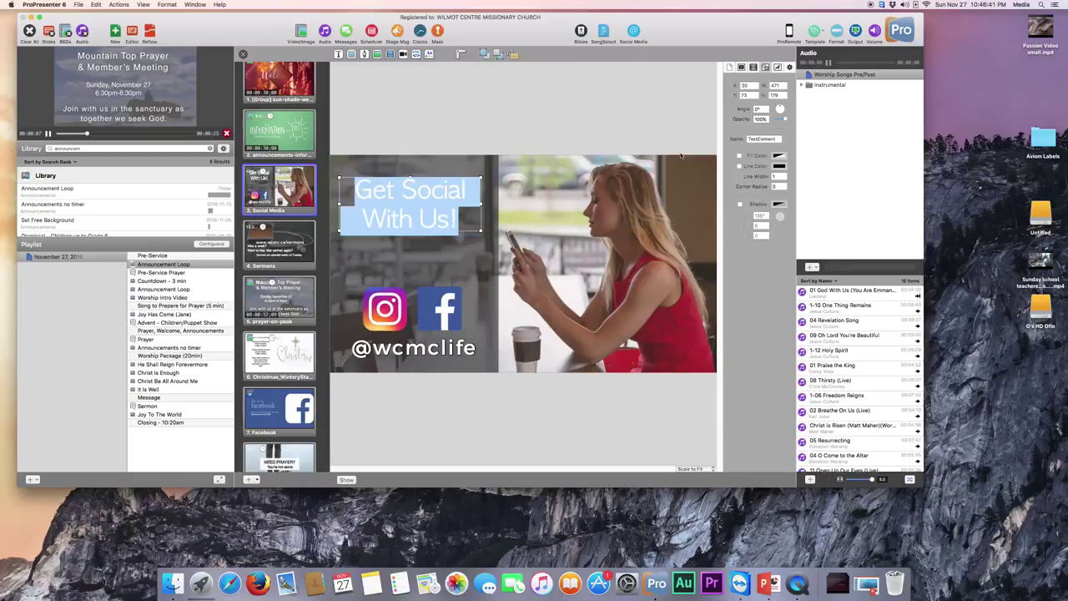
pyautogui.click(778, 66)
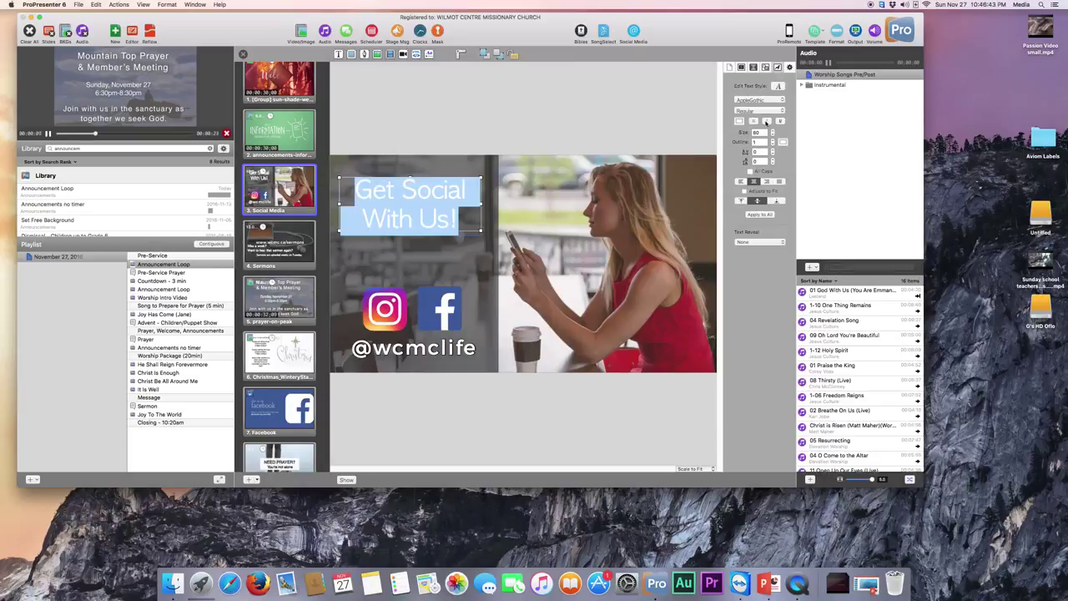
pyautogui.click(773, 135)
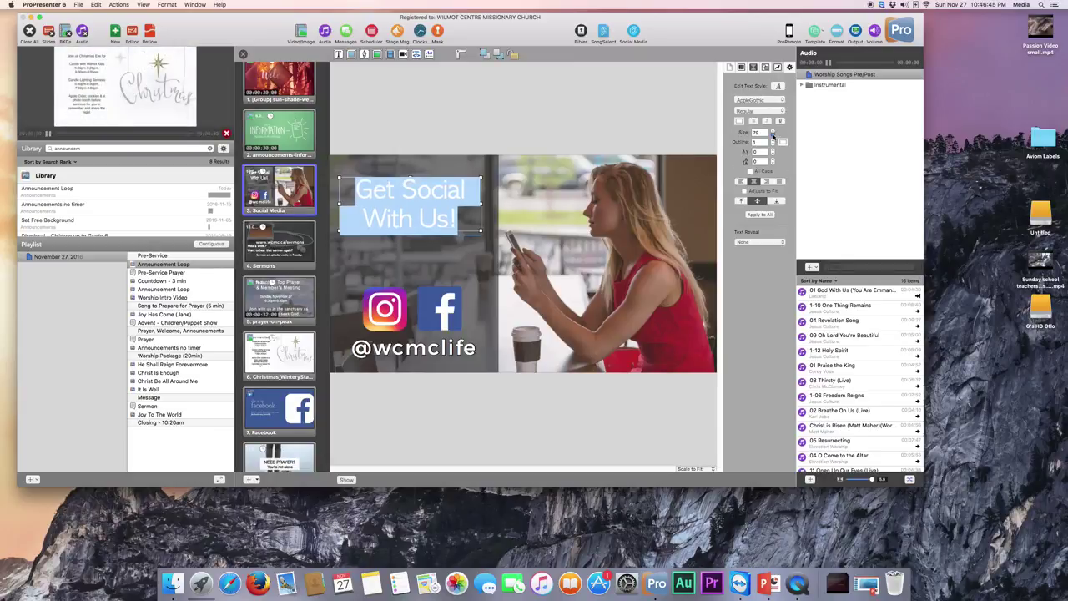
pyautogui.click(773, 131)
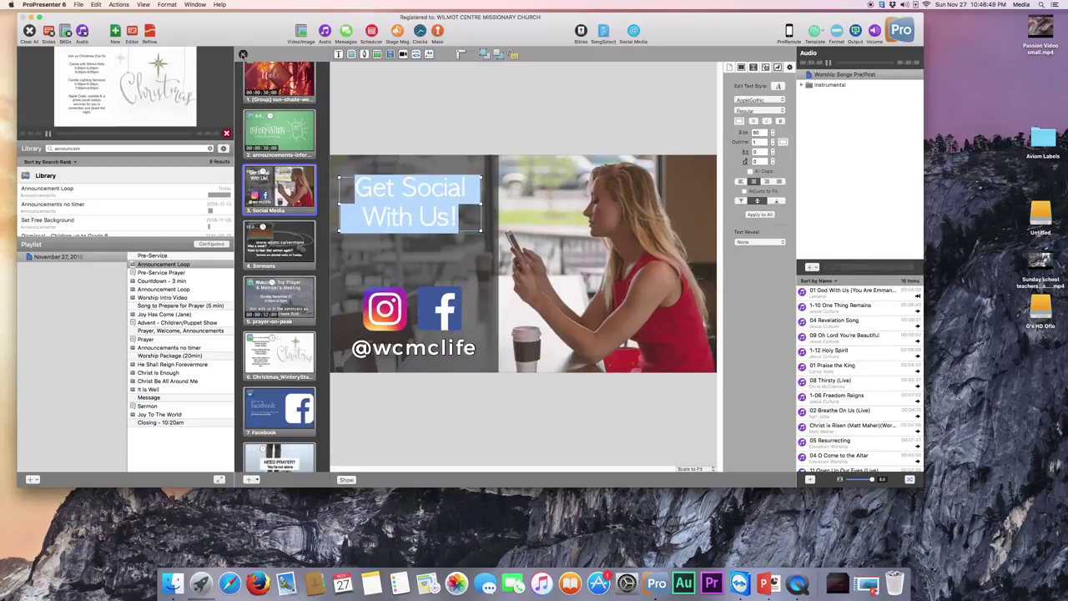
pyautogui.click(243, 54)
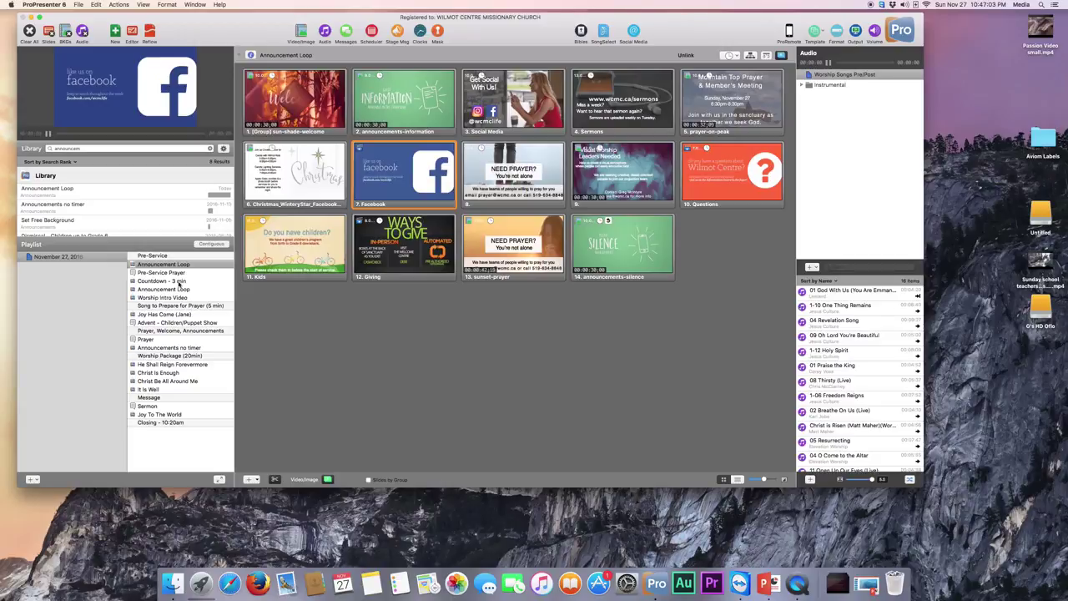
# - Start the Countdown - 3 min slide, then select the Worship Intro Video item
pyautogui.click(178, 282)
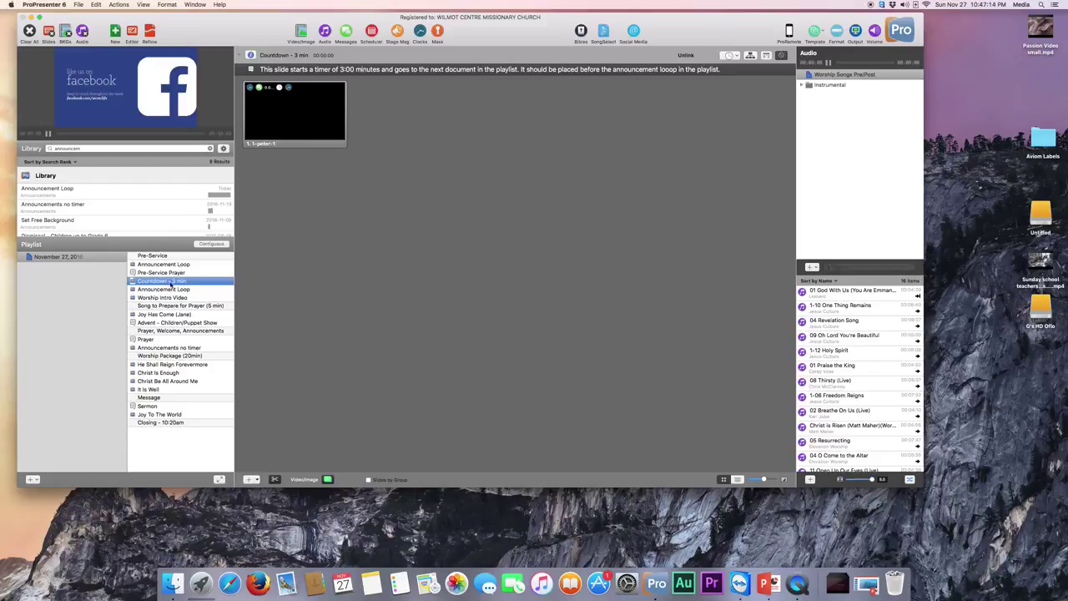
pyautogui.click(293, 132)
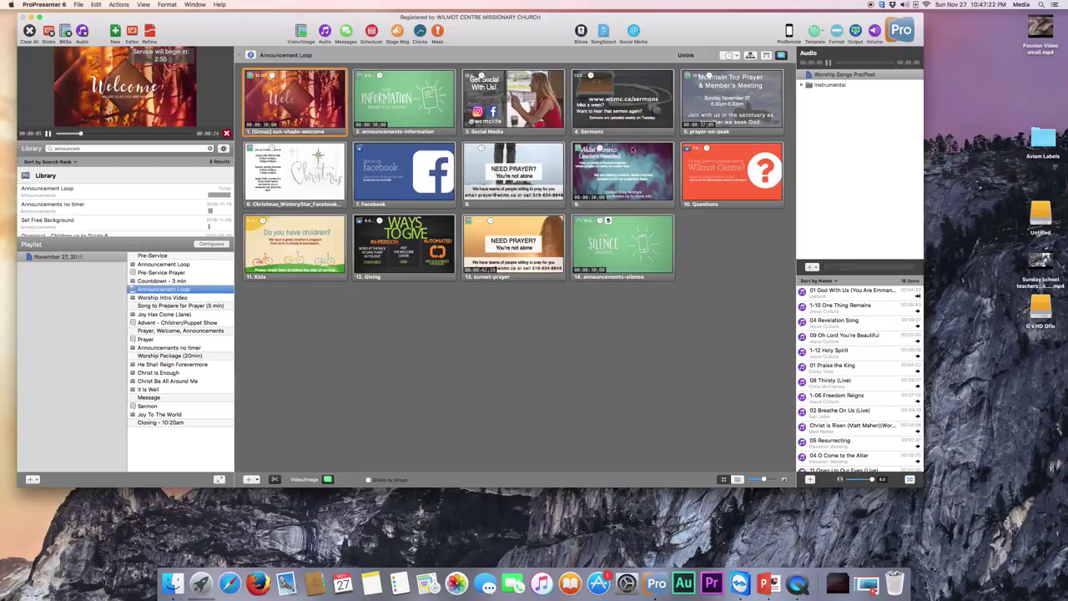
pyautogui.click(182, 298)
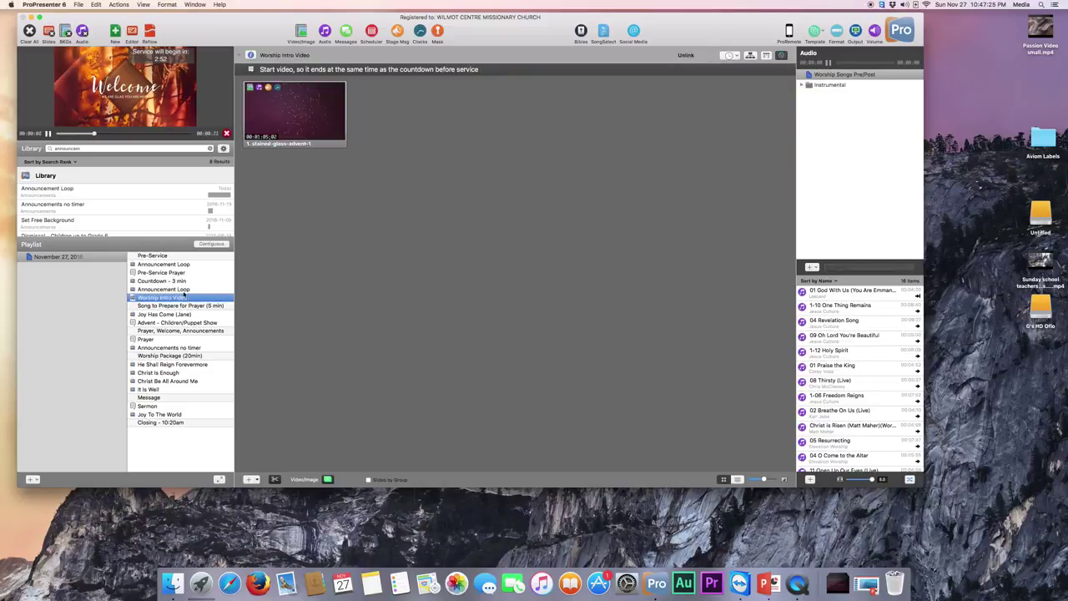
# - Test-play the stained-glass-advent-1 video, then Clear All from the output
pyautogui.click(298, 116)
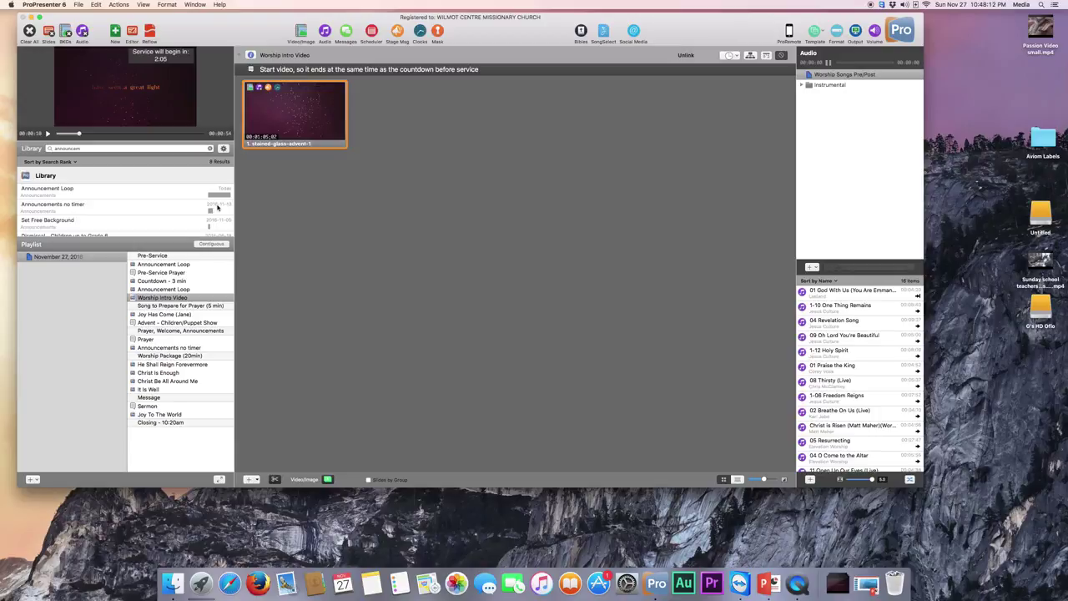
pyautogui.click(29, 30)
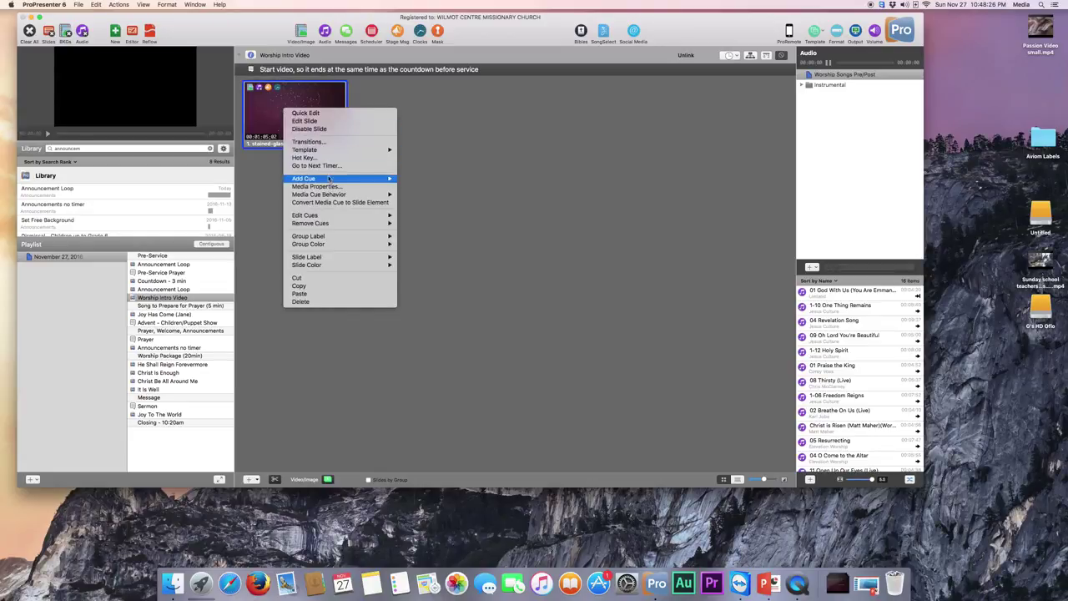
# - Set the stained-glass-advent-1 video's playback behavior to Stop in its Media Properties
pyautogui.click(330, 186)
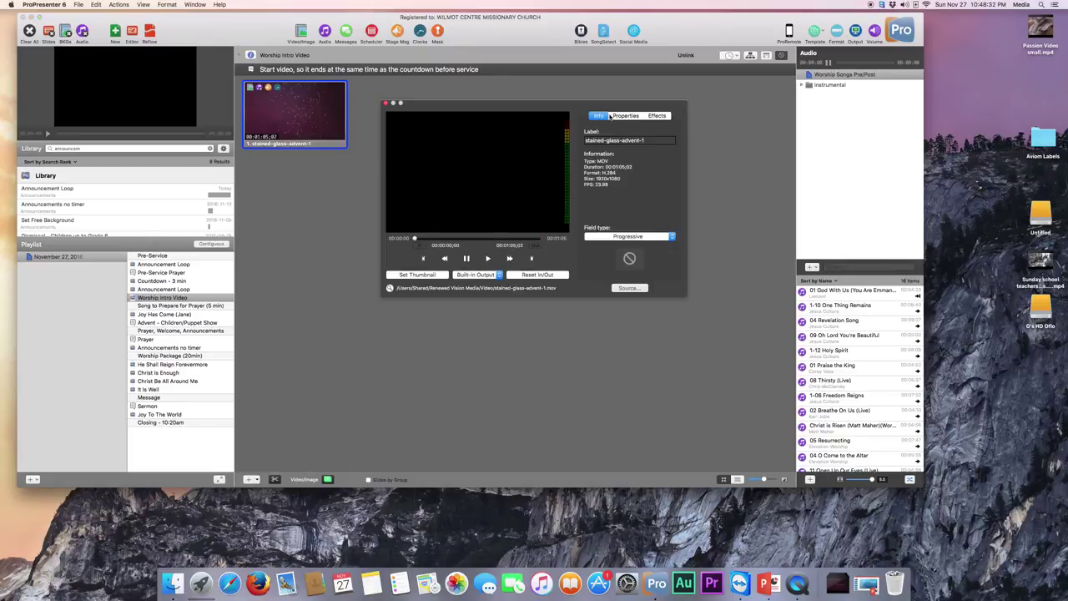
pyautogui.click(624, 116)
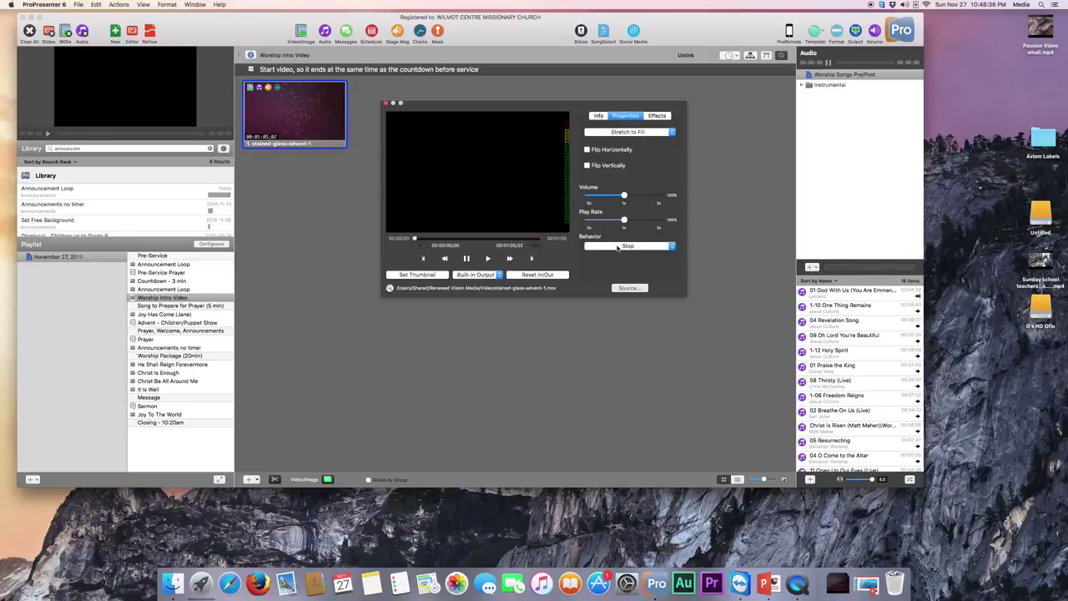
pyautogui.click(618, 247)
pyautogui.click(621, 248)
pyautogui.click(622, 247)
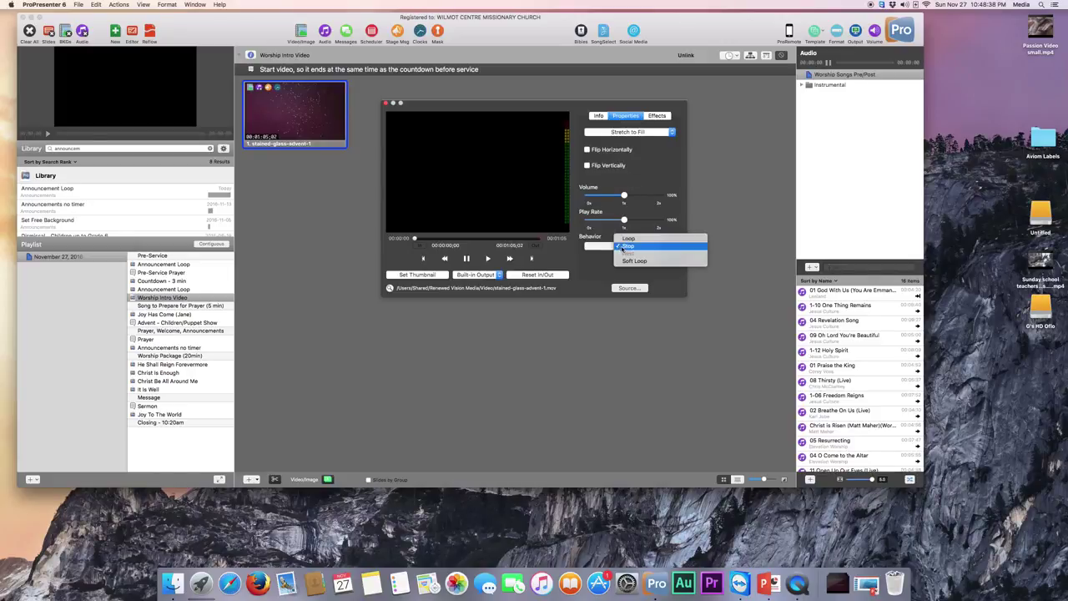
pyautogui.click(627, 239)
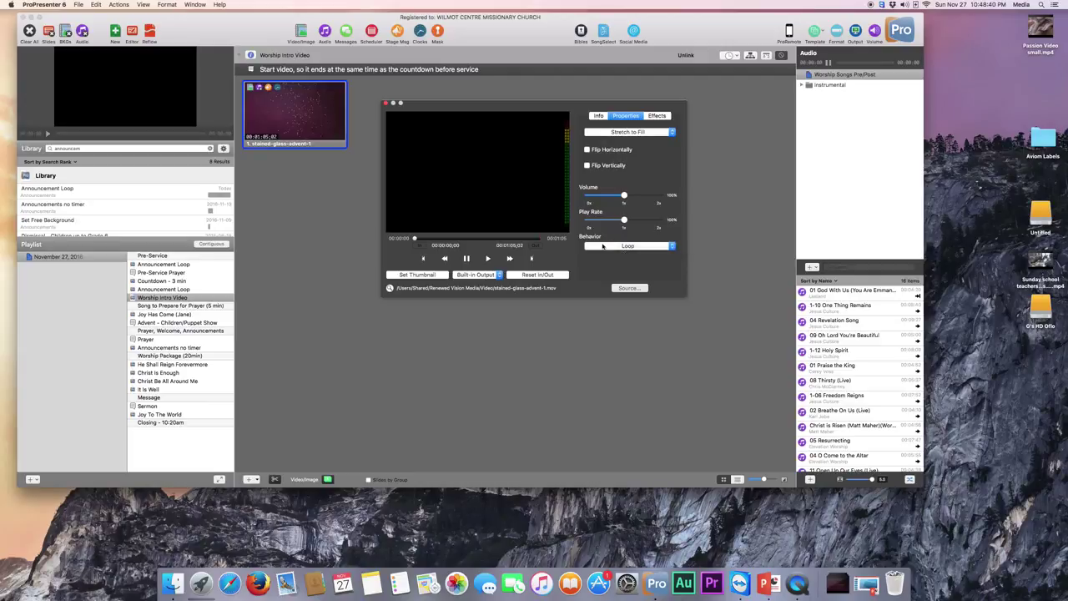
pyautogui.click(602, 246)
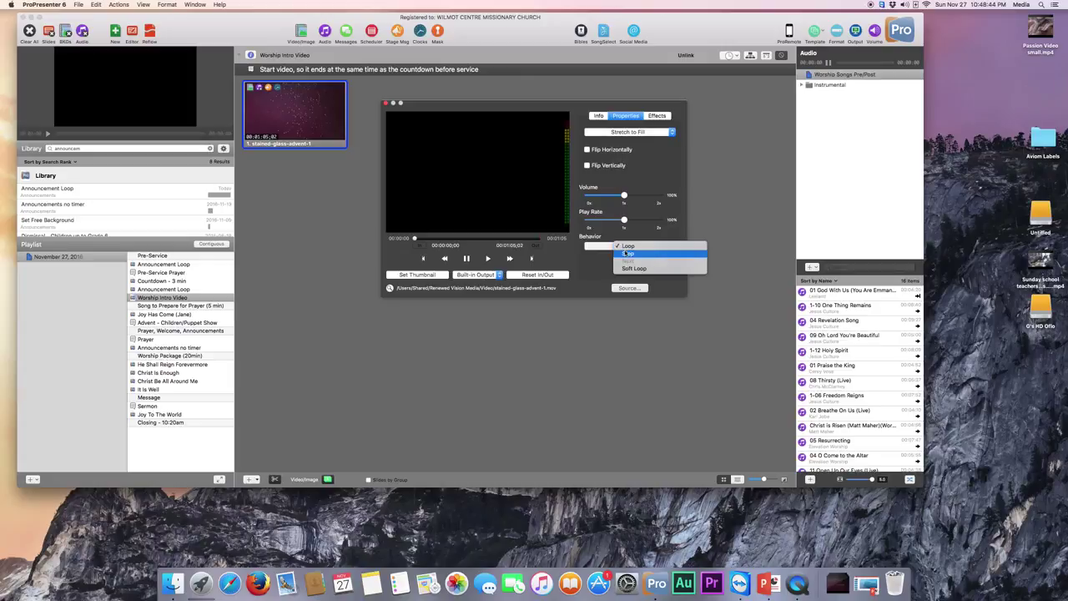
pyautogui.click(628, 254)
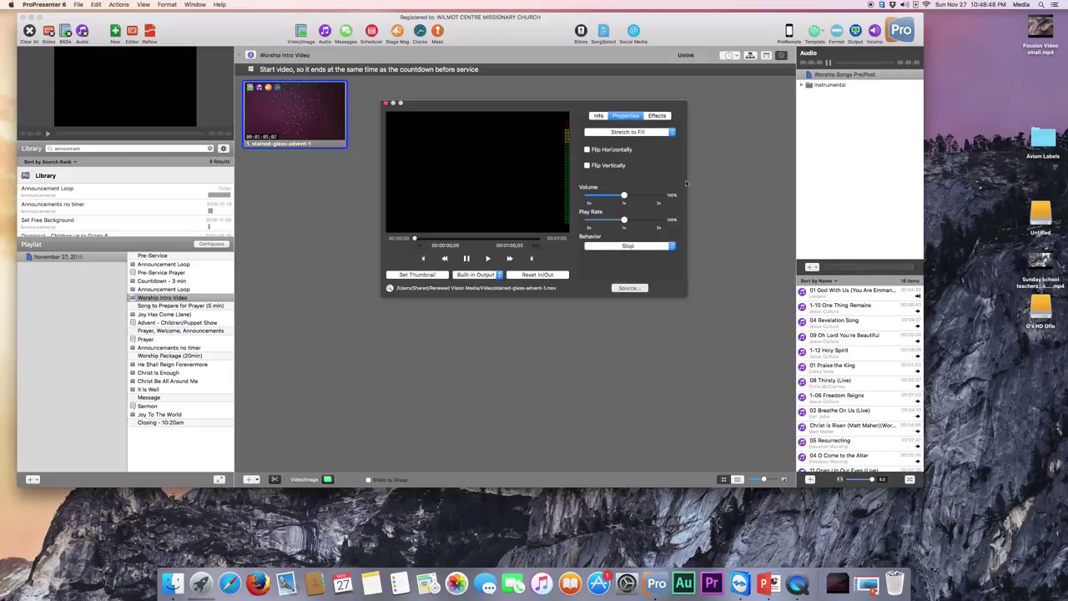
# - Set the video's volume to 97% and close the properties window
pyautogui.moveTo(624, 195); pyautogui.dragTo(626, 197)
pyautogui.moveTo(628, 196); pyautogui.dragTo(626, 199)
pyautogui.moveTo(628, 198); pyautogui.dragTo(626, 198)
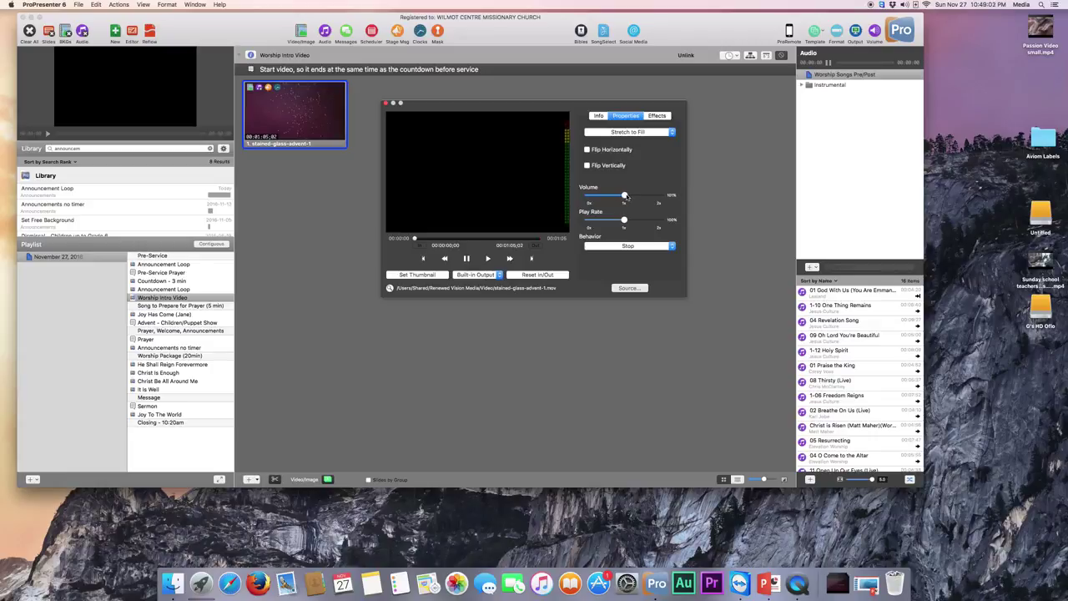
pyautogui.click(385, 104)
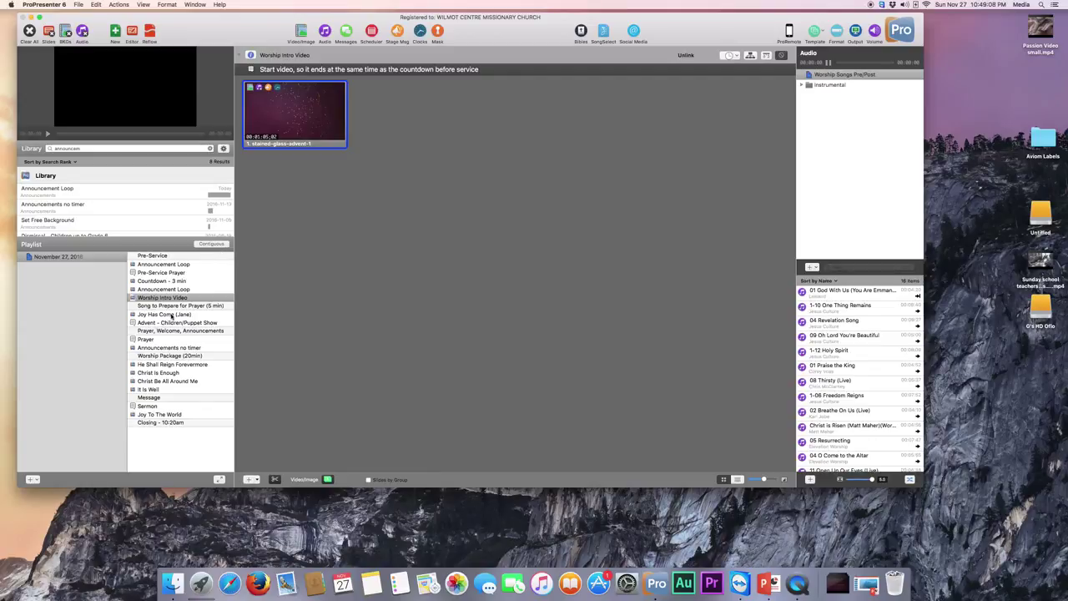
# - Open Joy Has Come (Jane), play slides 2, 3 and 4, then return to blank slide 1
pyautogui.click(171, 315)
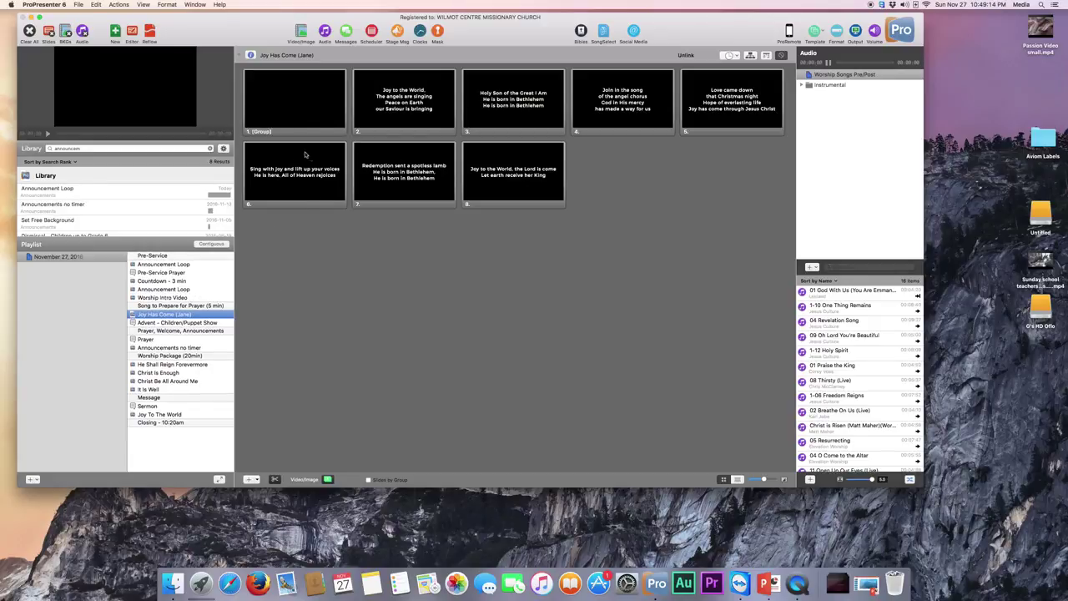
pyautogui.click(393, 116)
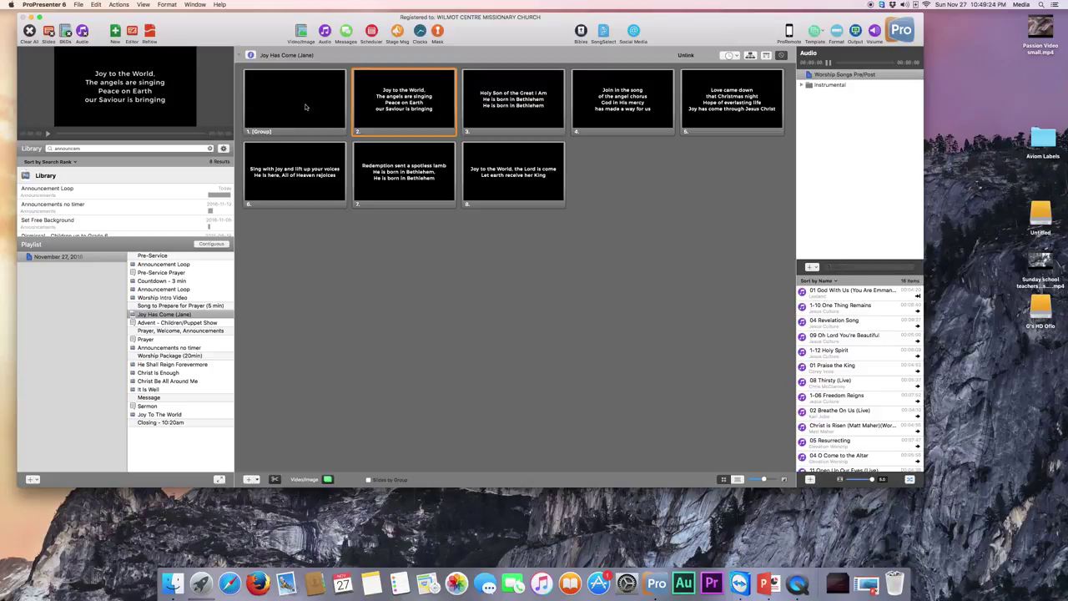
pyautogui.click(506, 101)
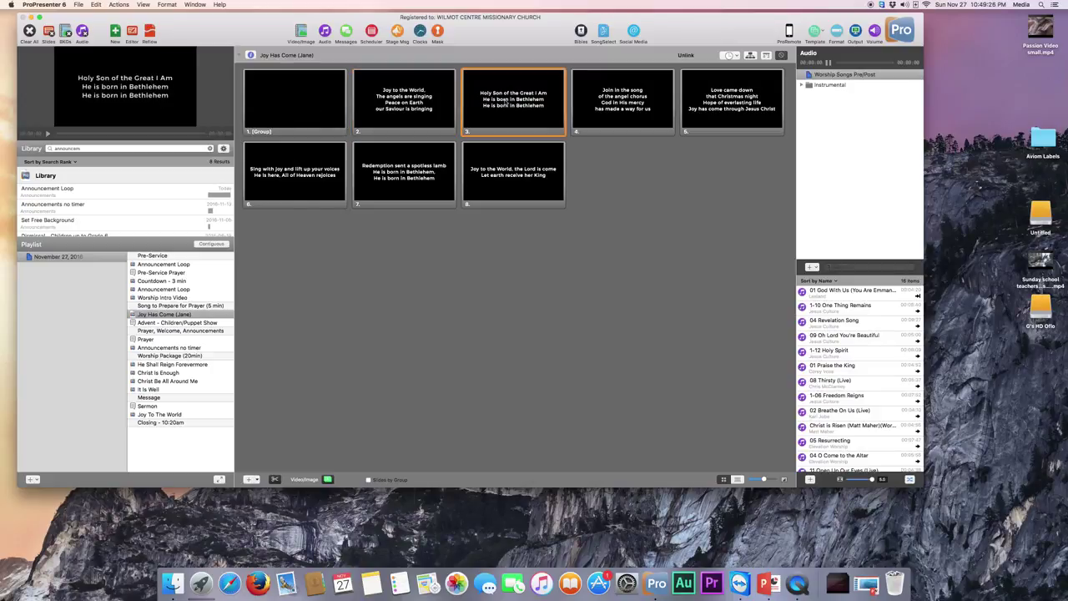
pyautogui.click(610, 97)
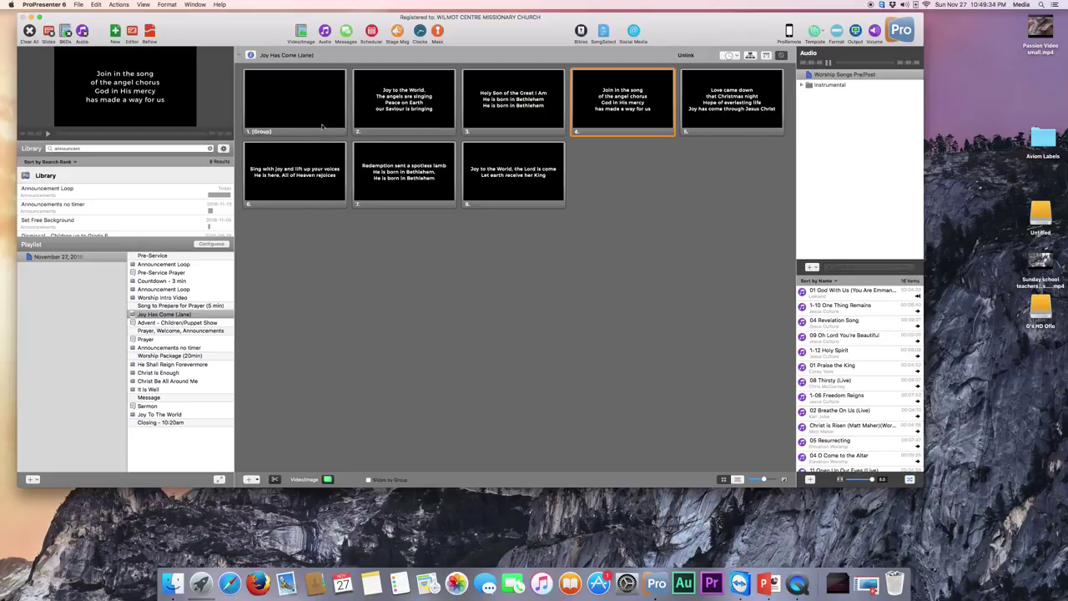
pyautogui.click(285, 107)
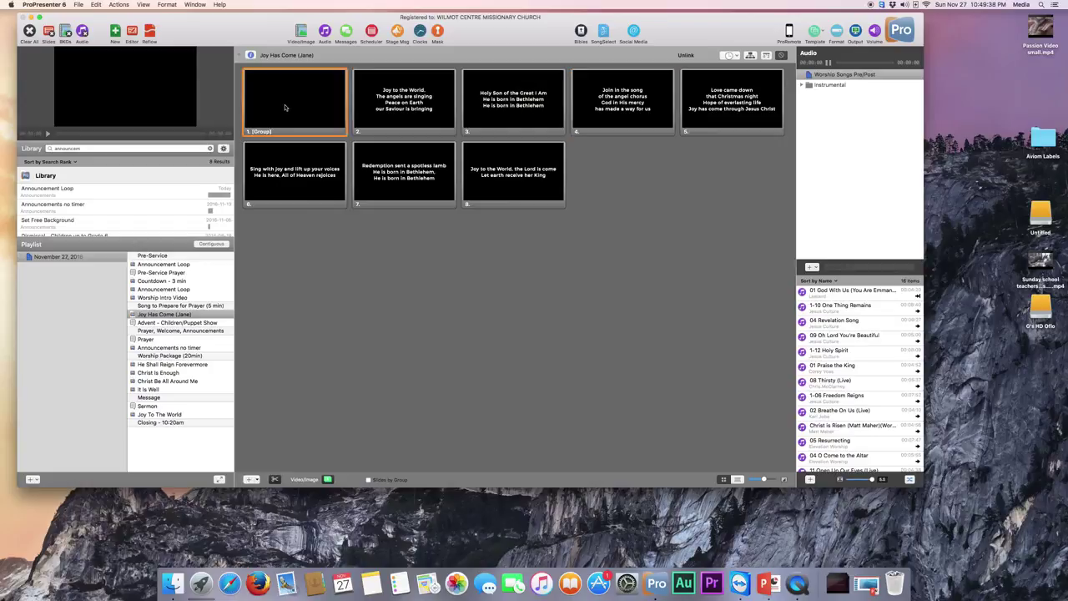
# - Add a blank ninth slide after slide 8 and browse the Background video library
pyautogui.click(249, 480)
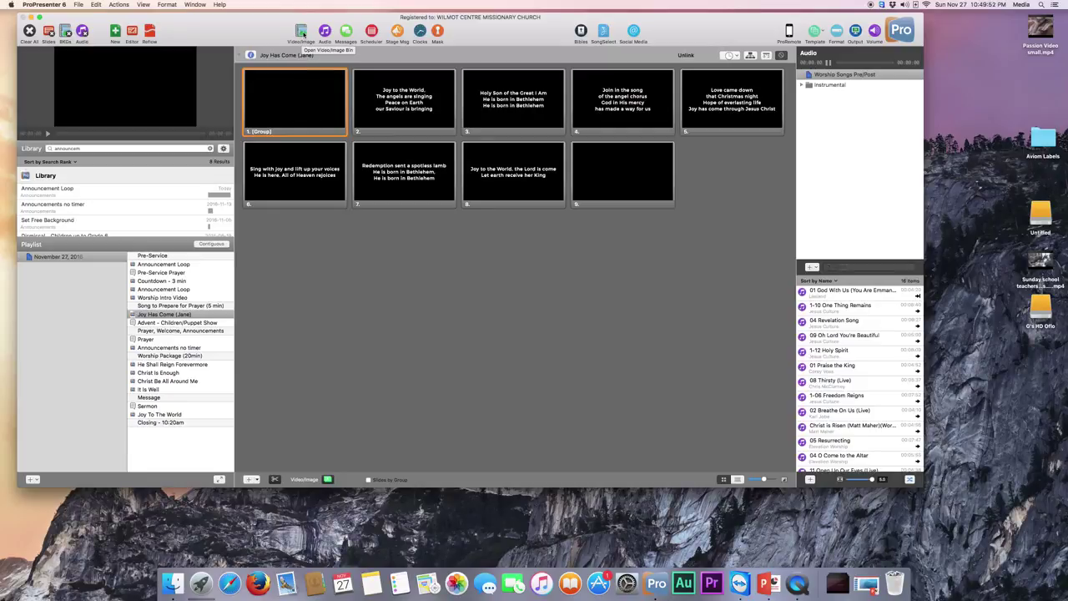
pyautogui.click(302, 33)
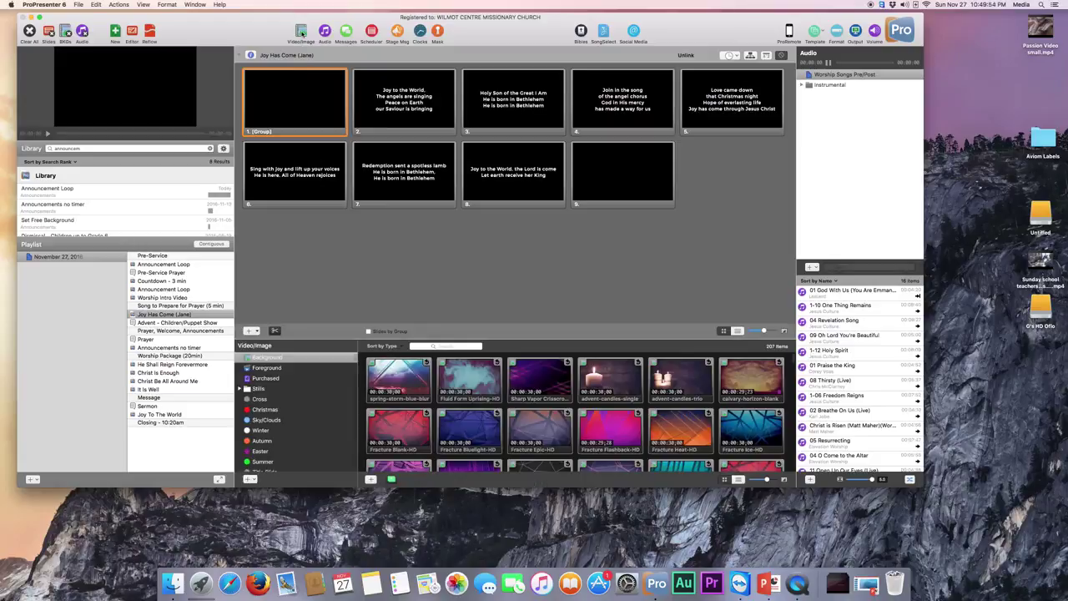
pyautogui.scroll(-10, 578, 408)
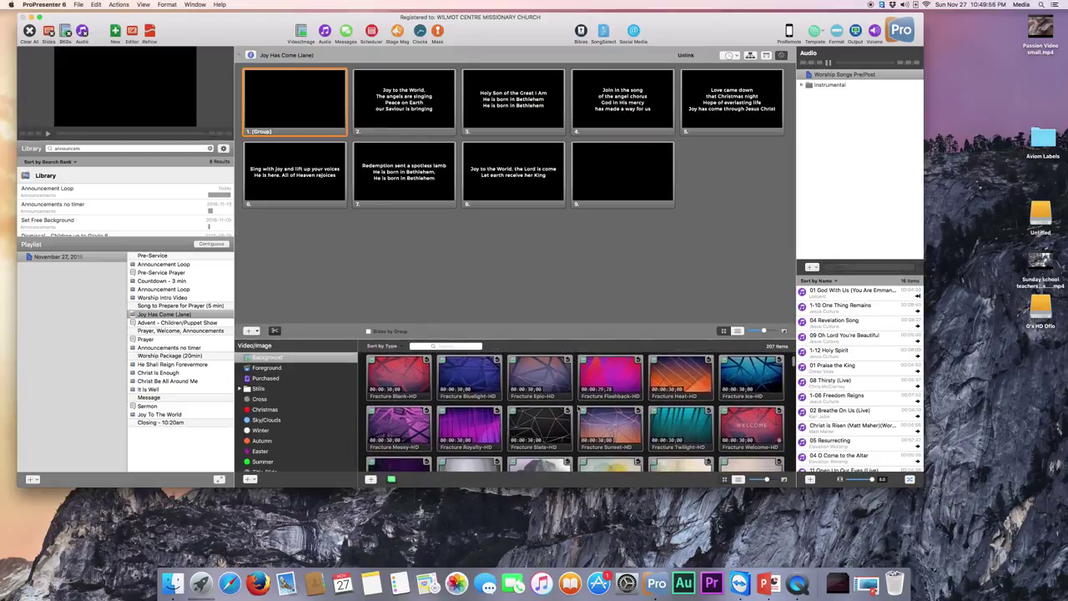
pyautogui.scroll(-10, 584, 439)
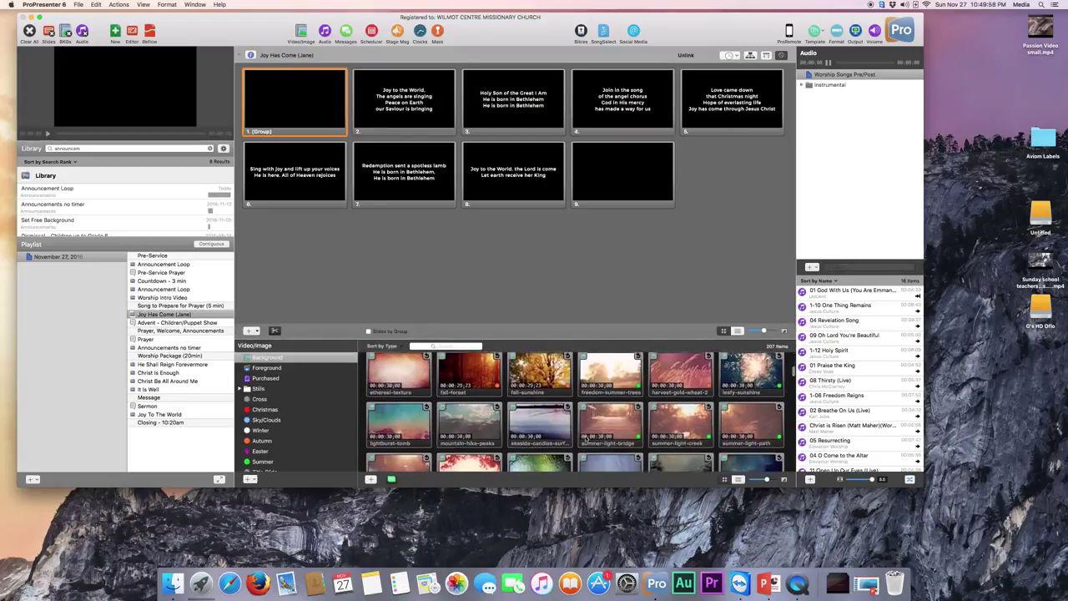
pyautogui.scroll(-10, 592, 434)
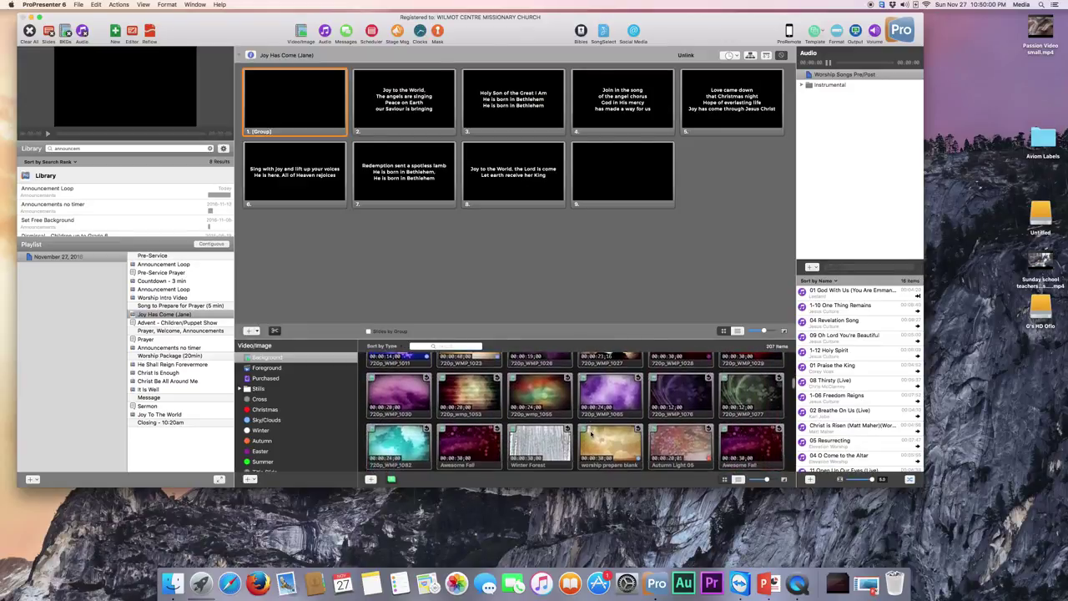
pyautogui.scroll(-5, 641, 435)
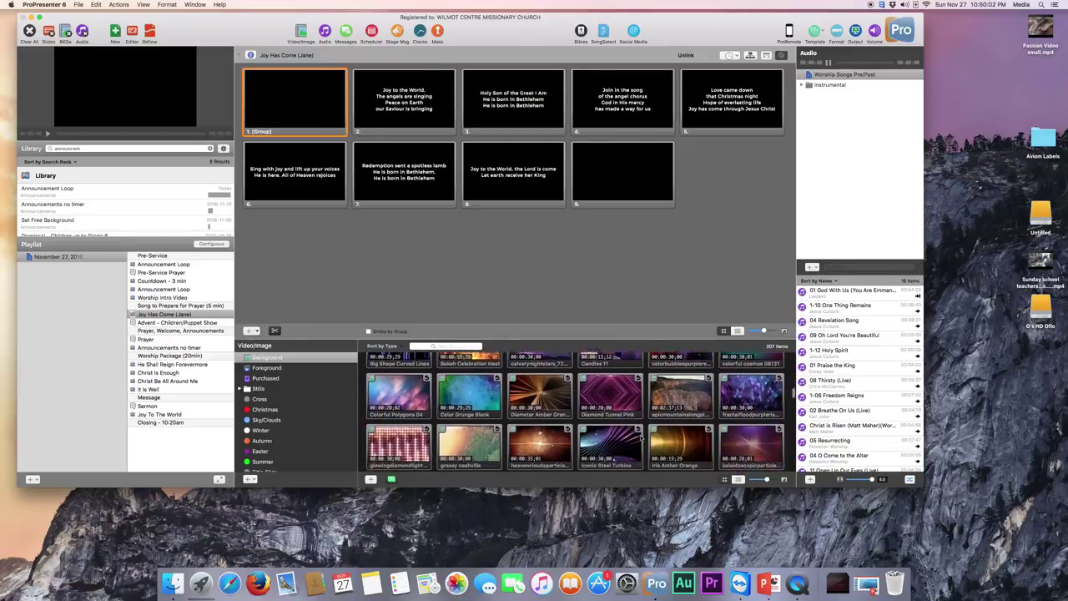
pyautogui.scroll(-3, 626, 422)
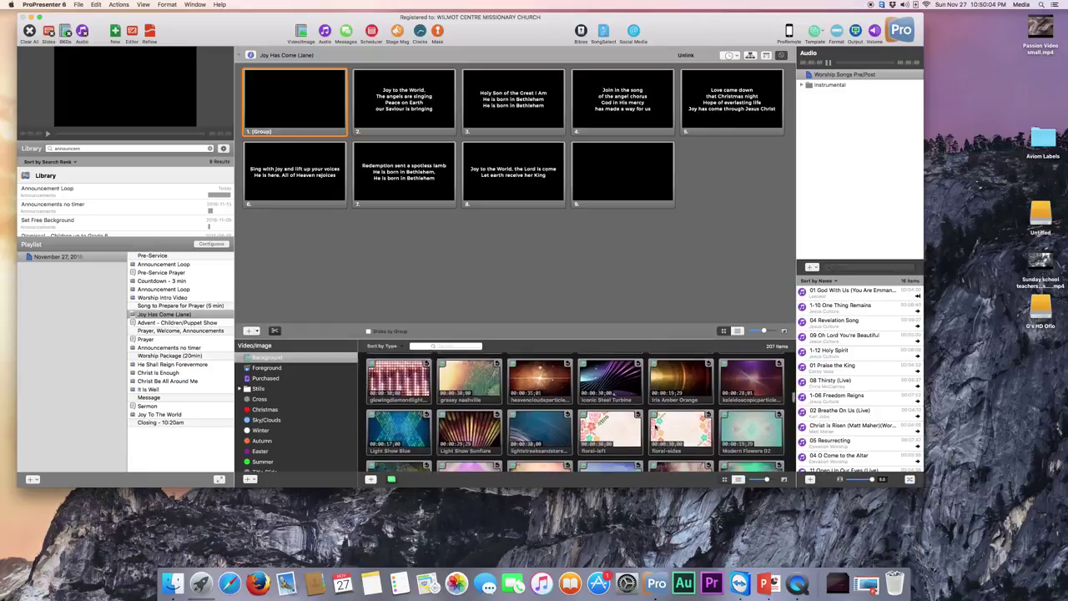
pyautogui.scroll(-8, 553, 414)
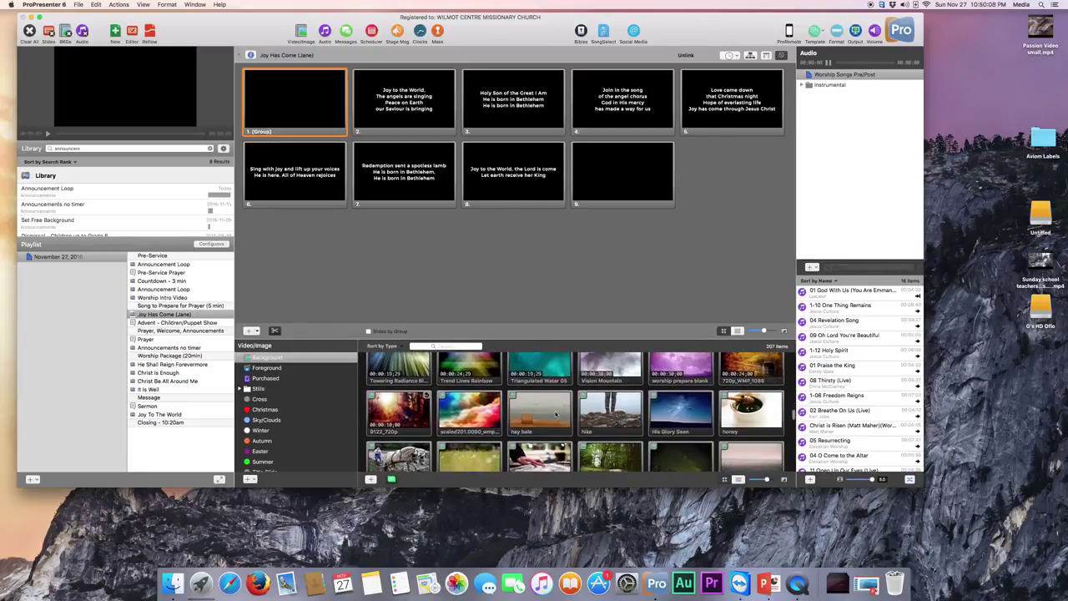
pyautogui.scroll(2, 589, 413)
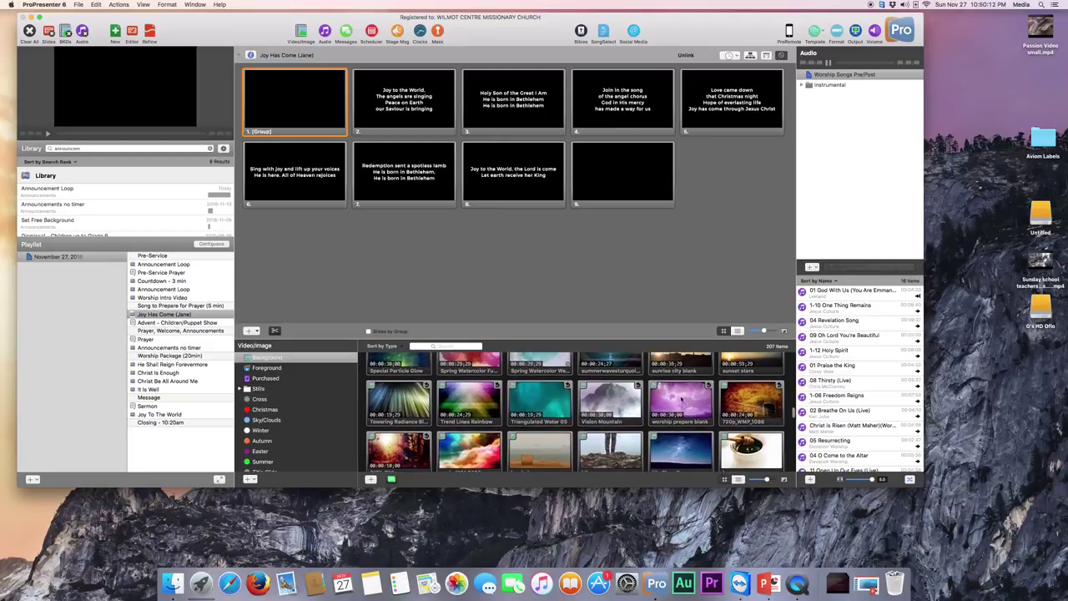
# - Apply the purple worship prepare blank background to slide 1 and play it under the lyric slides
pyautogui.moveTo(681, 401); pyautogui.dragTo(297, 103)
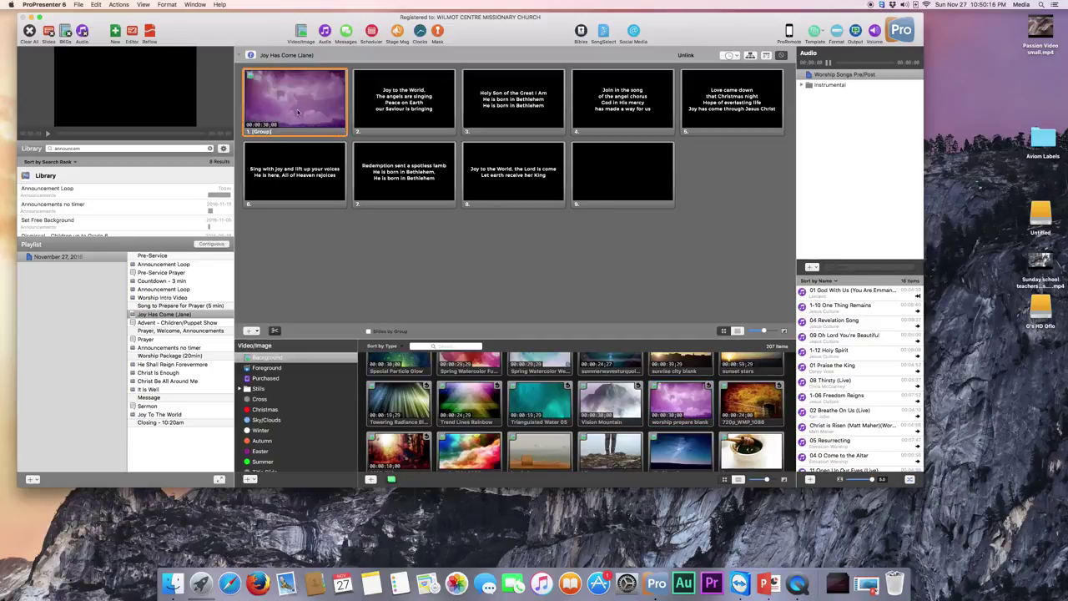
pyautogui.click(295, 95)
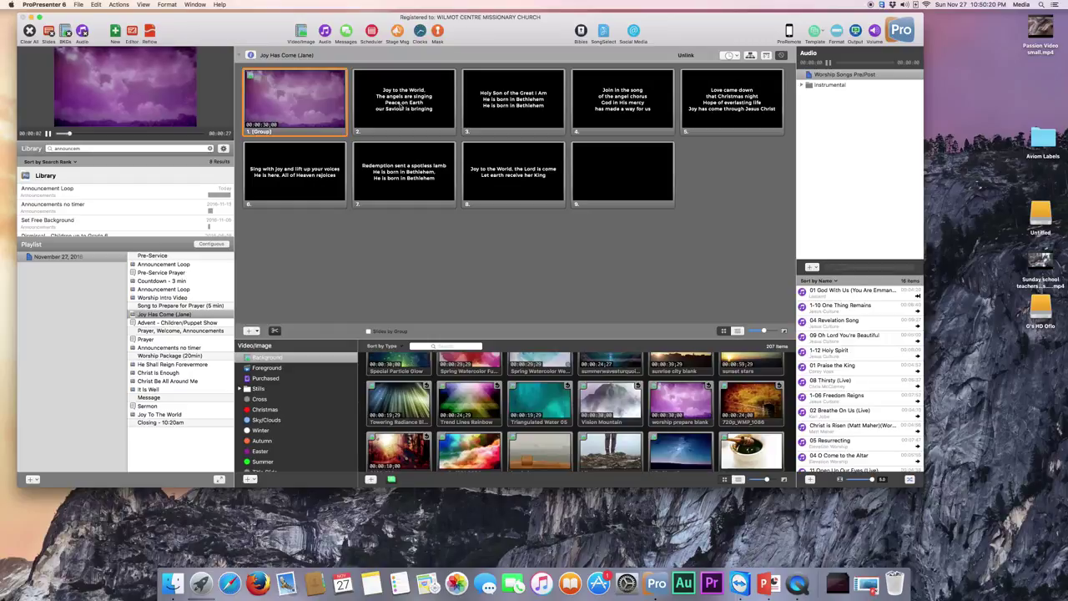
pyautogui.click(400, 106)
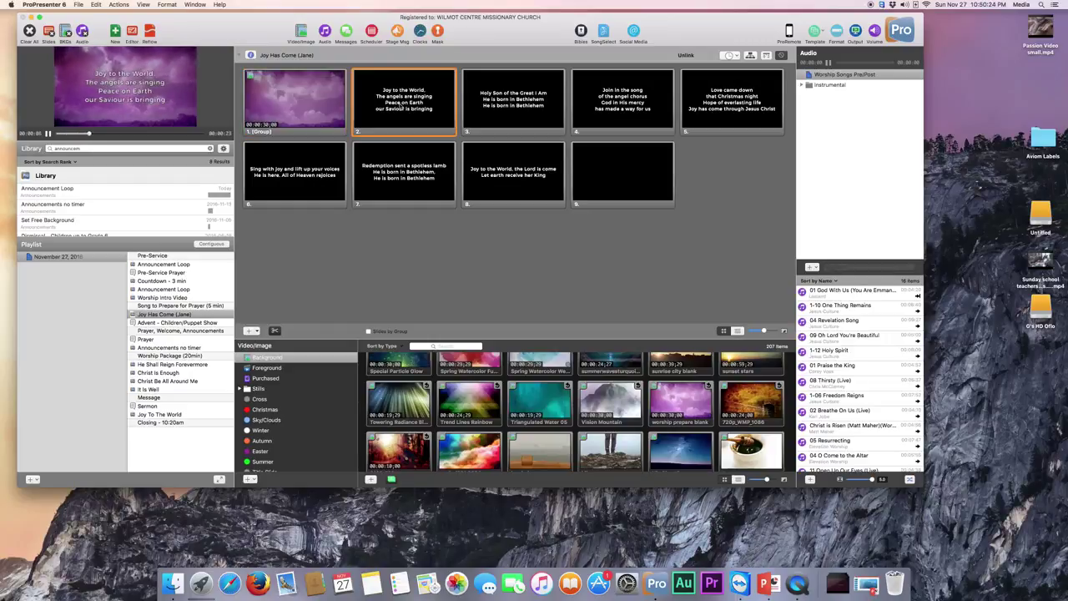
pyautogui.press('Right')
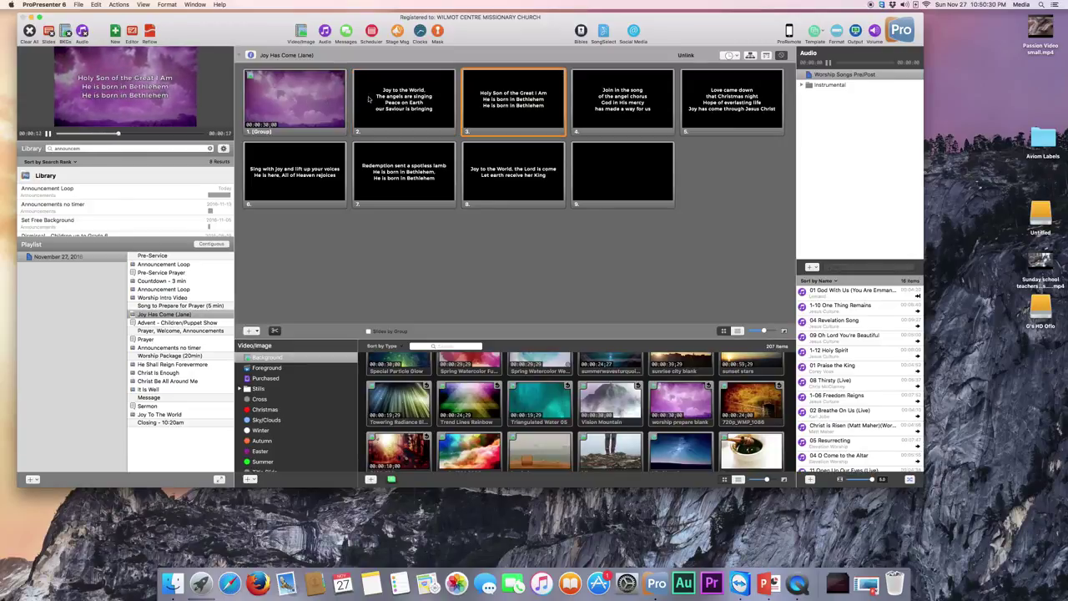
pyautogui.click(617, 103)
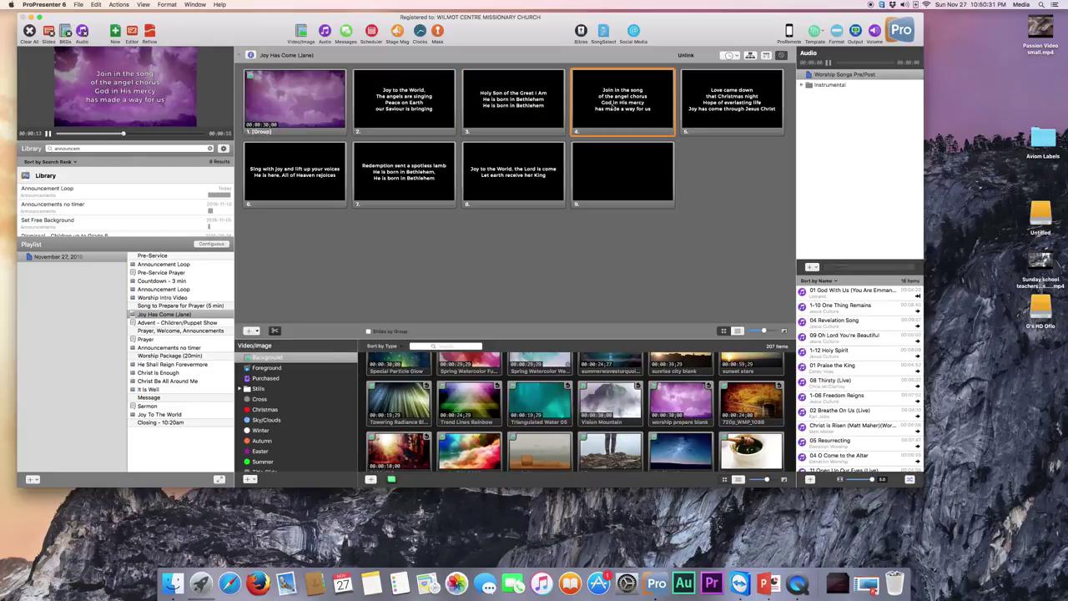
# - Rehearse Clear Slide and Clear Background with the Joy to the World lyrics, finishing with Clear All
pyautogui.click(50, 34)
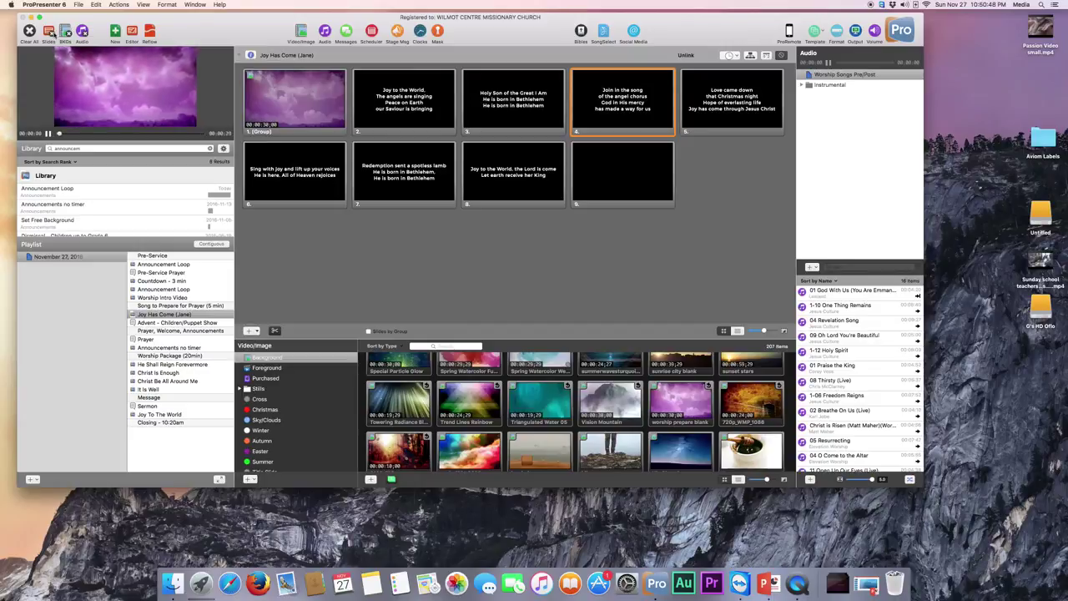
pyautogui.click(66, 33)
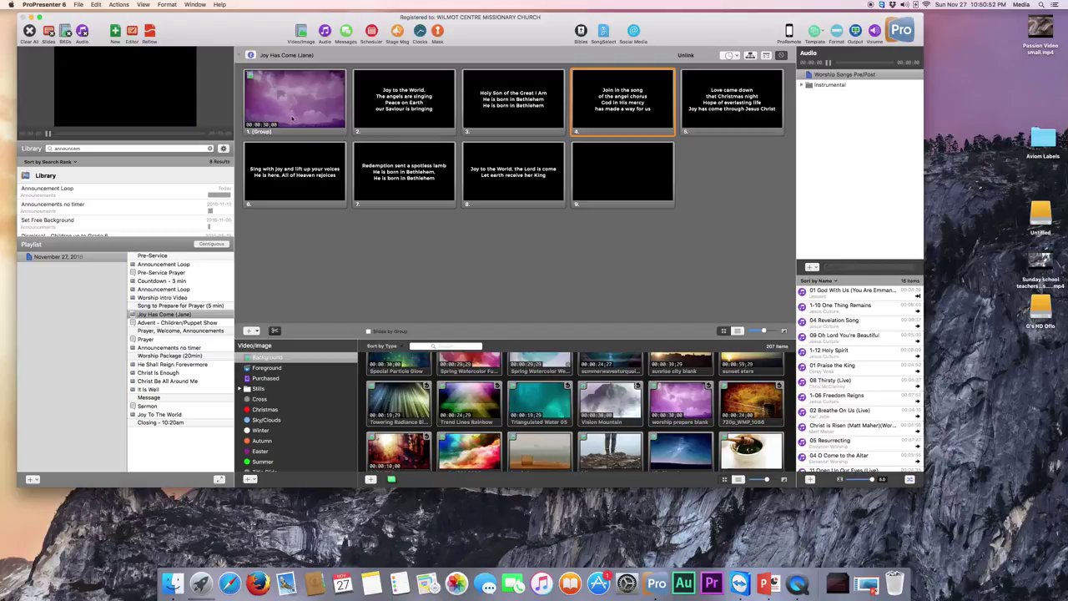
pyautogui.click(415, 106)
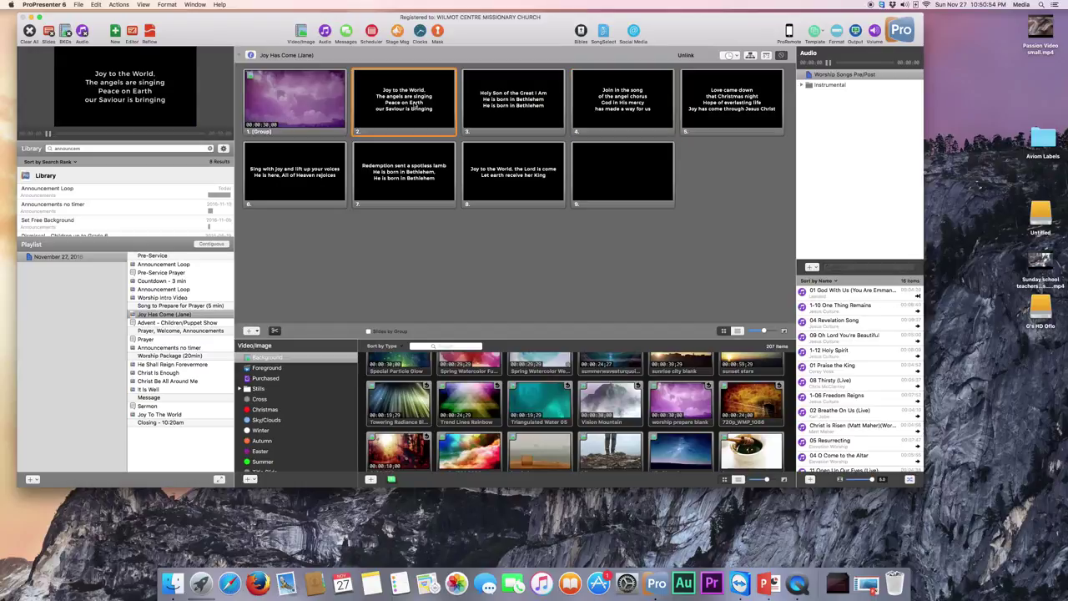
pyautogui.click(293, 82)
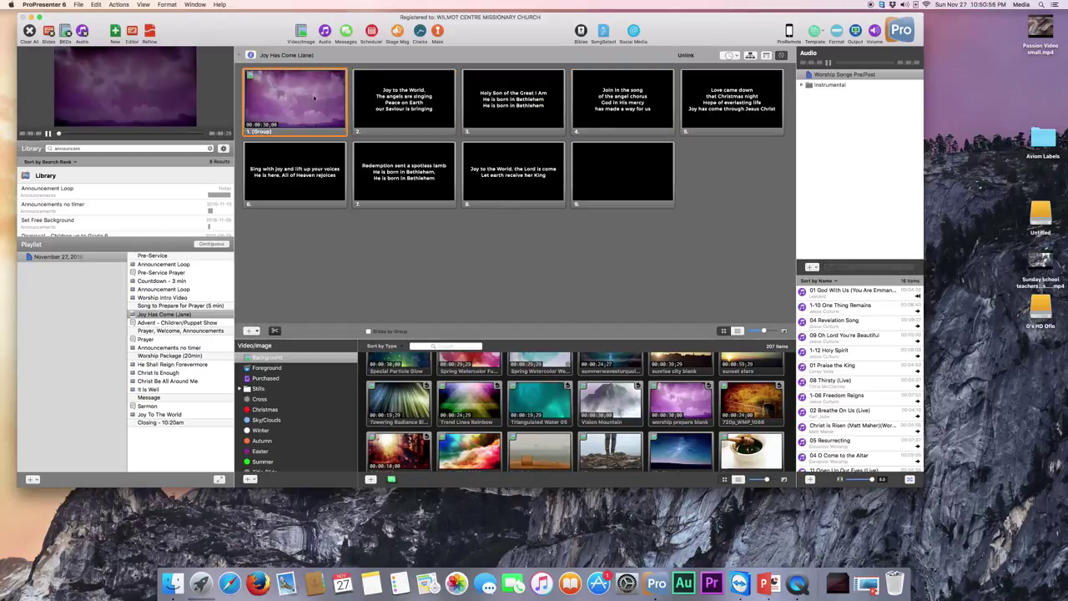
pyautogui.click(384, 103)
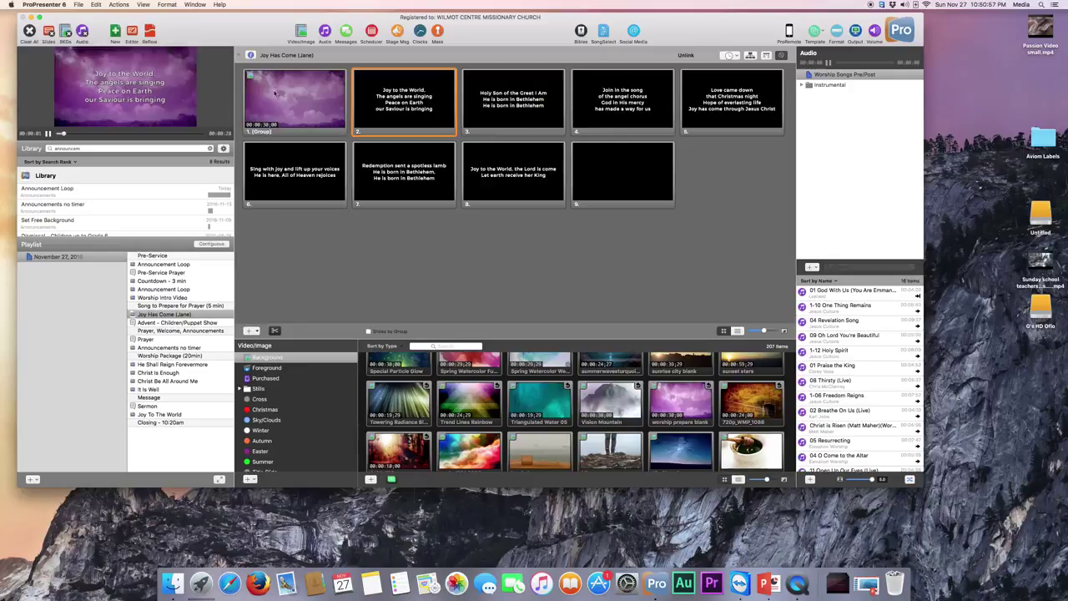
pyautogui.click(66, 33)
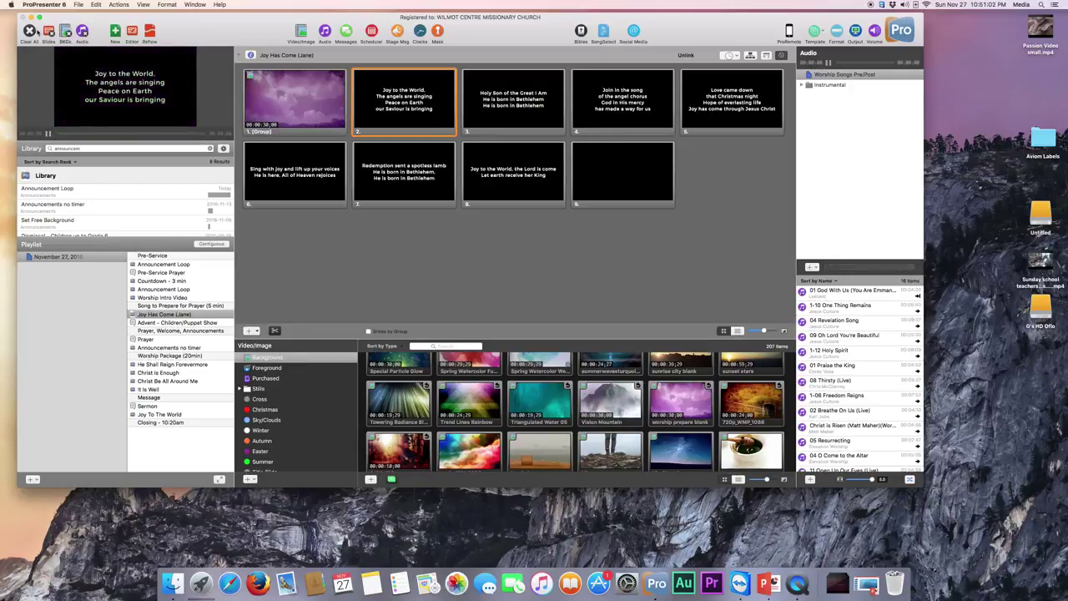
pyautogui.click(30, 32)
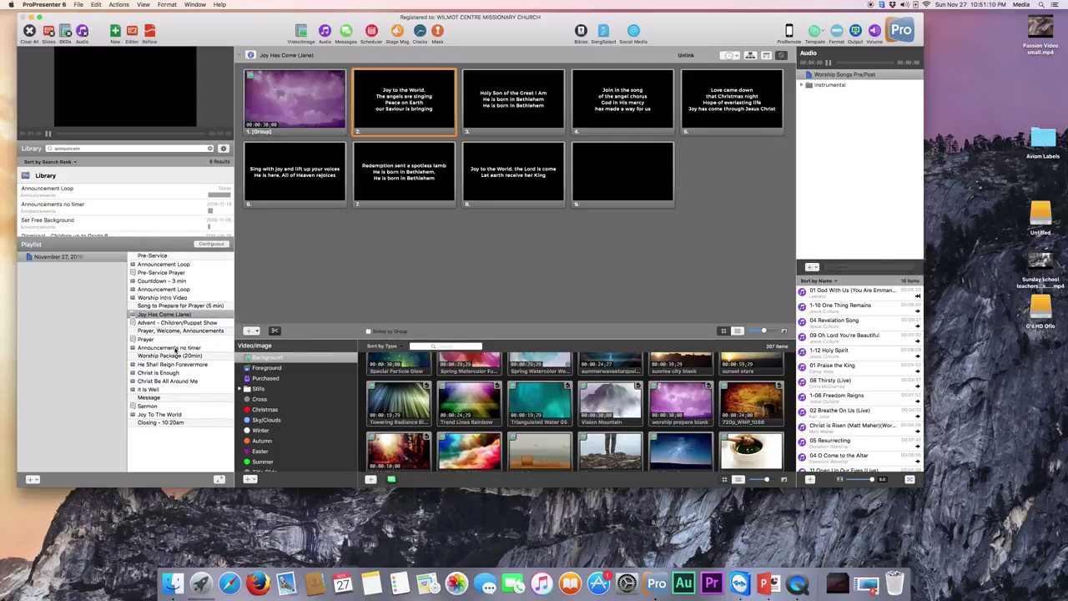
# - Show the Christmas slide of Announcements no timer, then clear the output to black
pyautogui.click(175, 349)
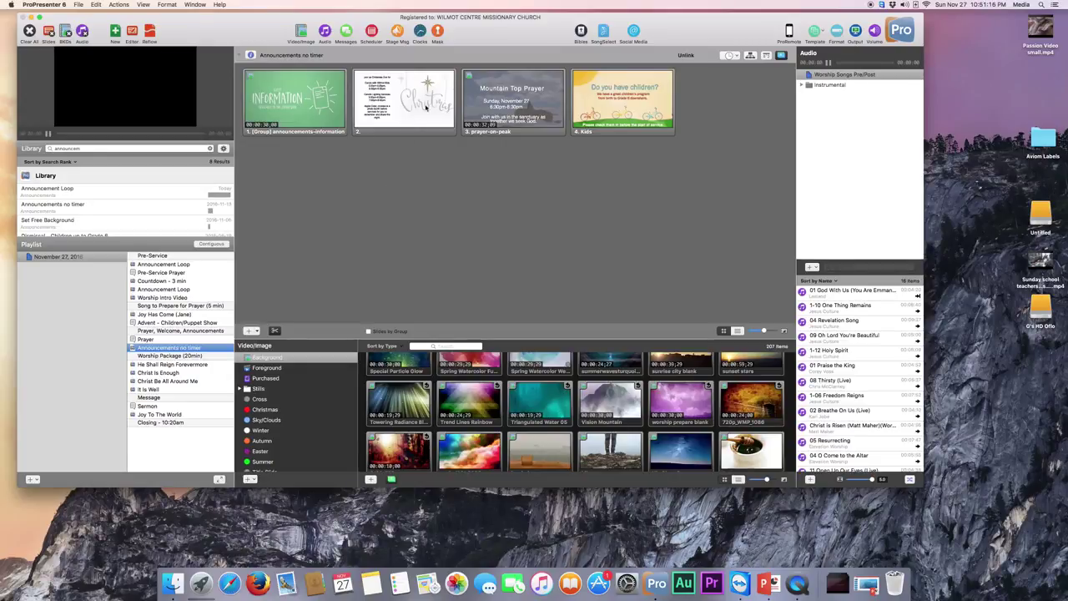
pyautogui.click(427, 109)
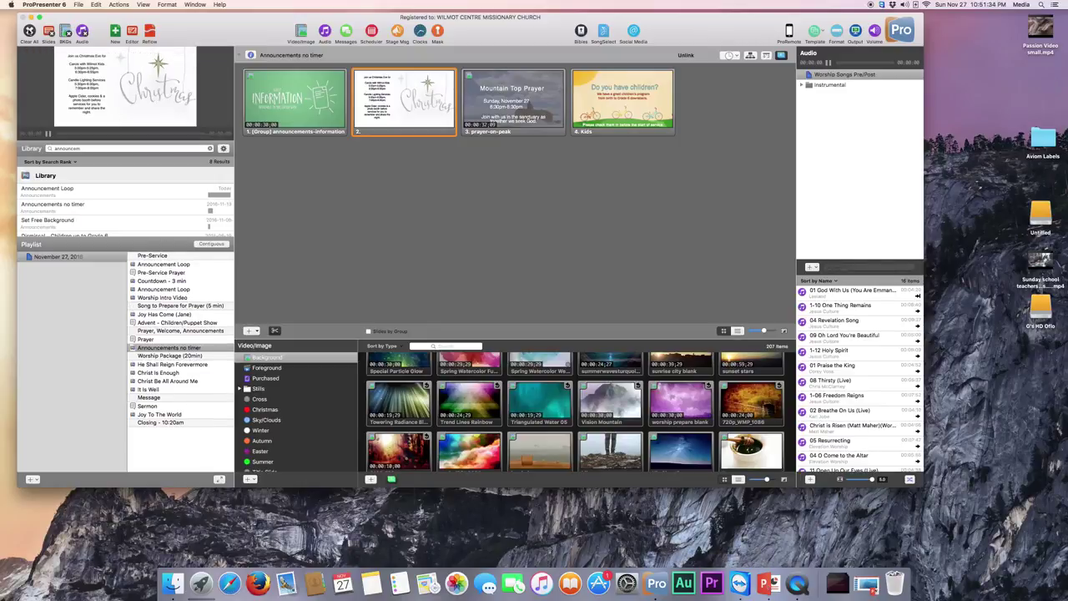
pyautogui.click(29, 33)
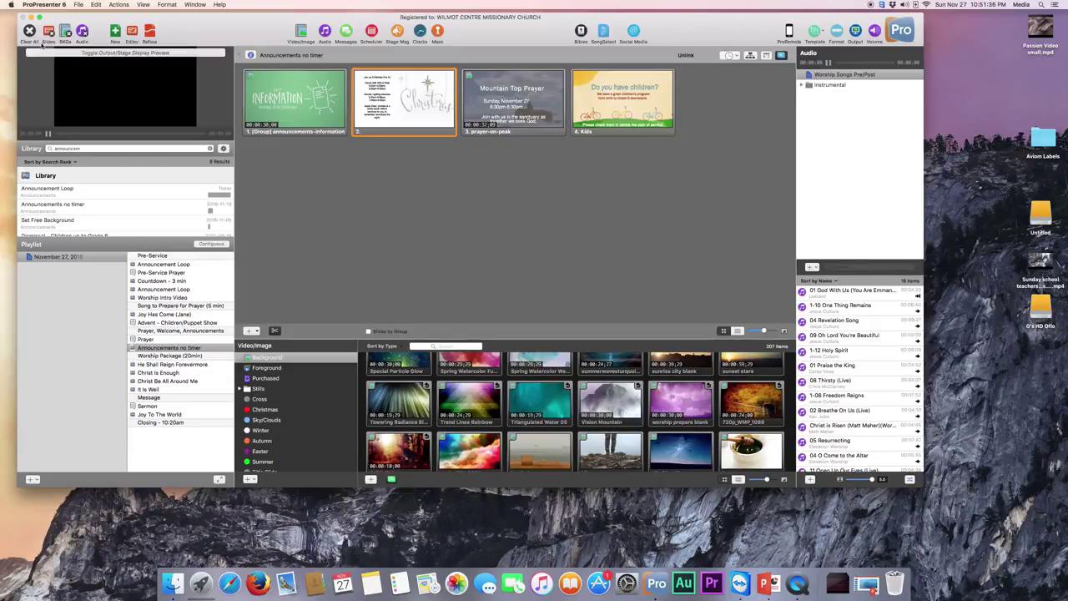
# - Preview the Stewarding our Emotions sermon through slide 3 in Presenter View, then open Joy To The World
pyautogui.click(768, 584)
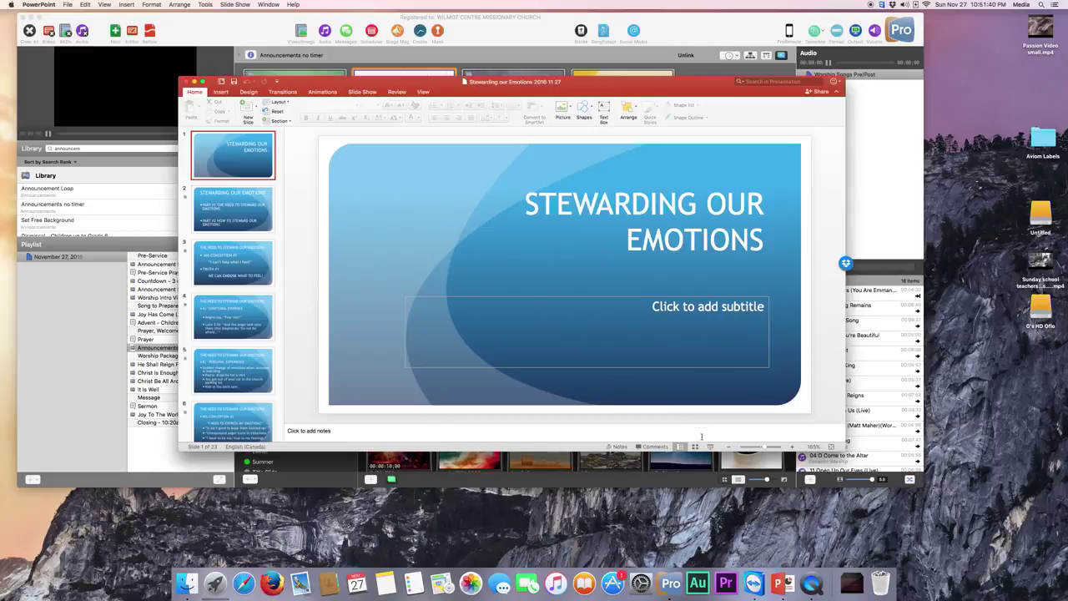
pyautogui.click(697, 446)
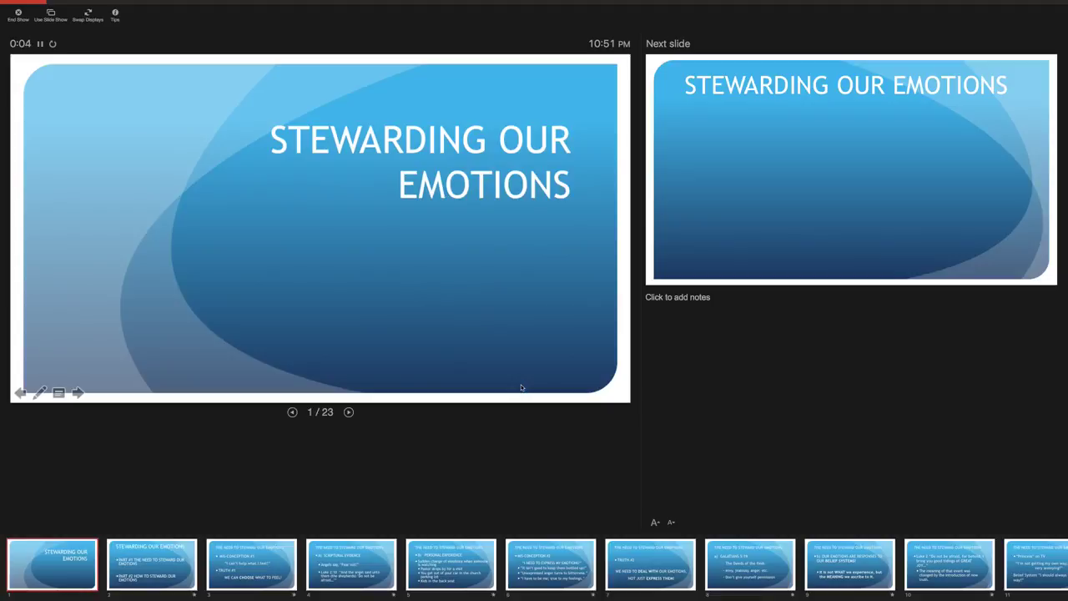
pyautogui.click(745, 233)
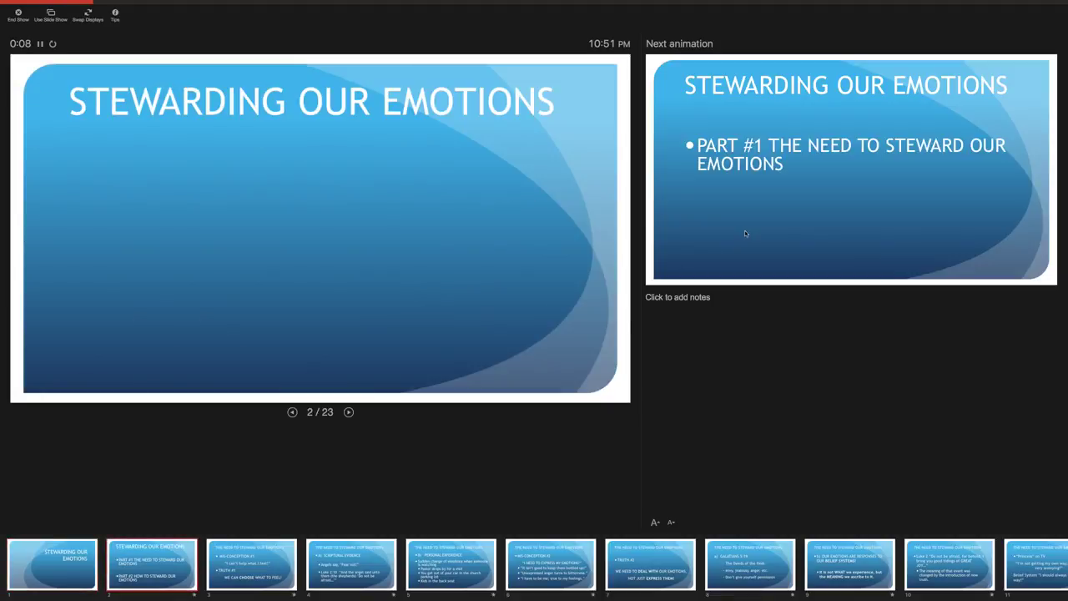
pyautogui.click(745, 233)
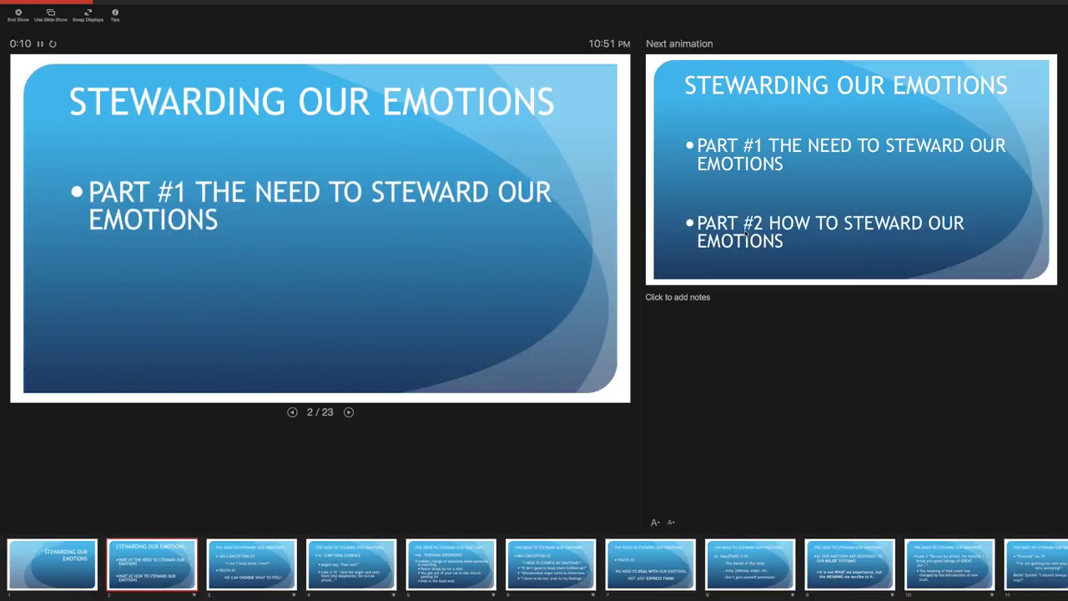
pyautogui.click(745, 234)
pyautogui.click(746, 233)
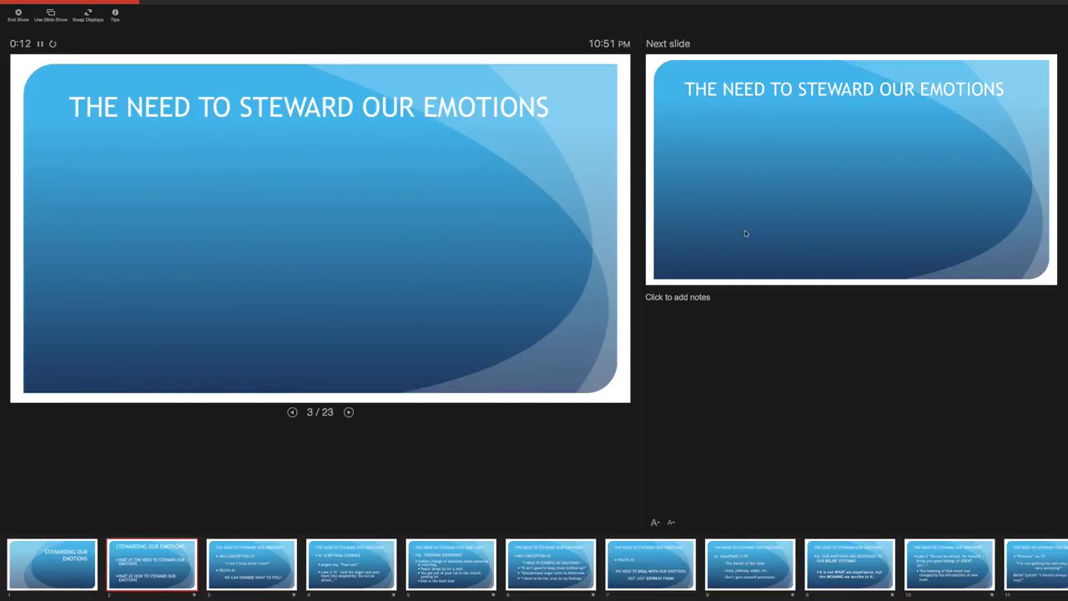
pyautogui.click(745, 234)
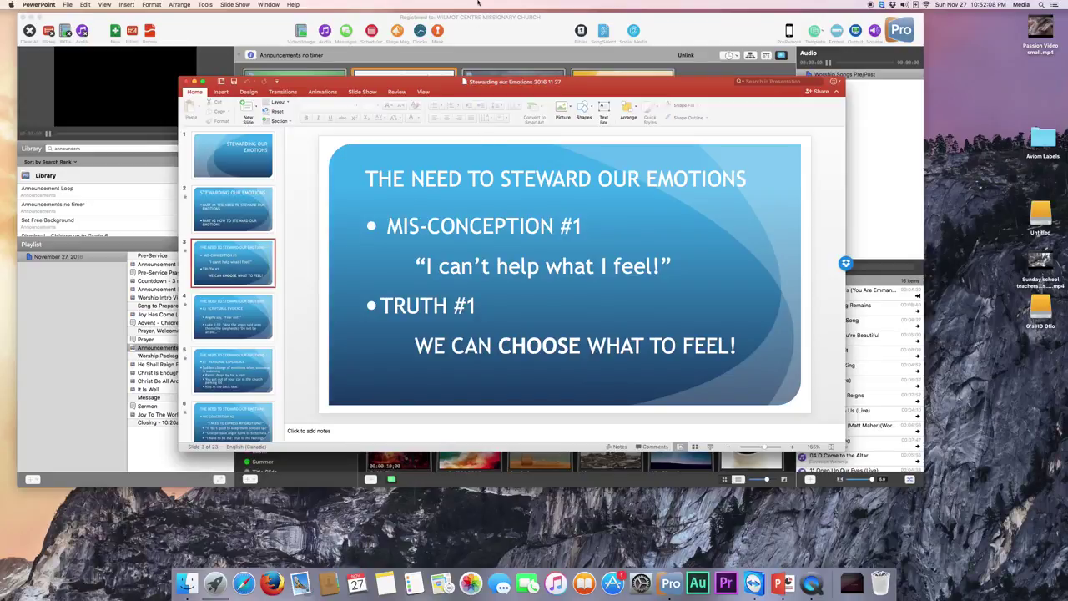
pyautogui.click(411, 97)
pyautogui.click(168, 413)
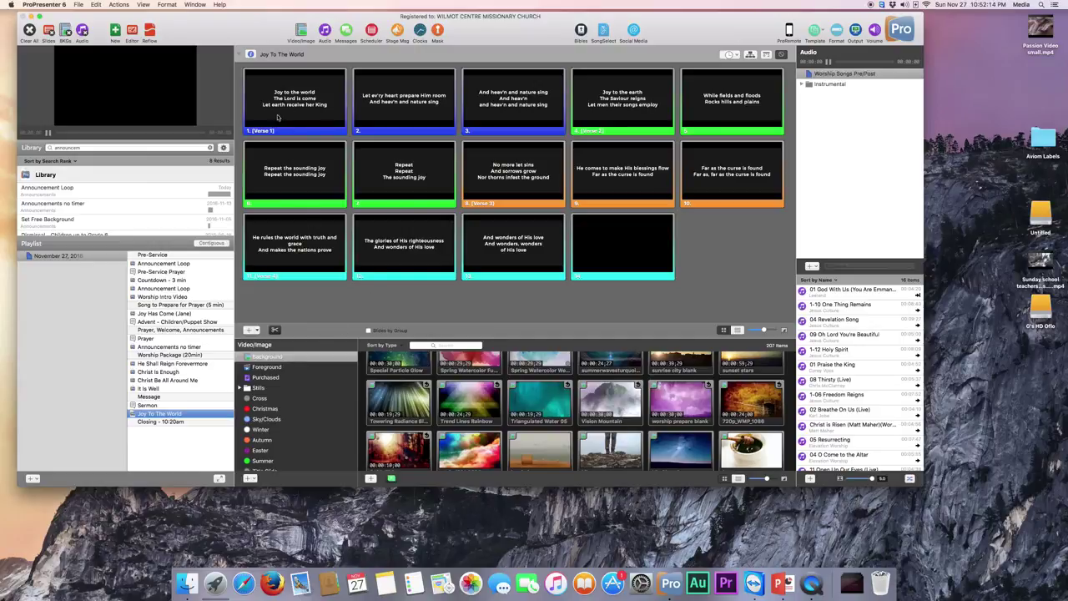
# - Add a blank slide to Joy To The World and move it ahead of Verse 1
pyautogui.click(249, 332)
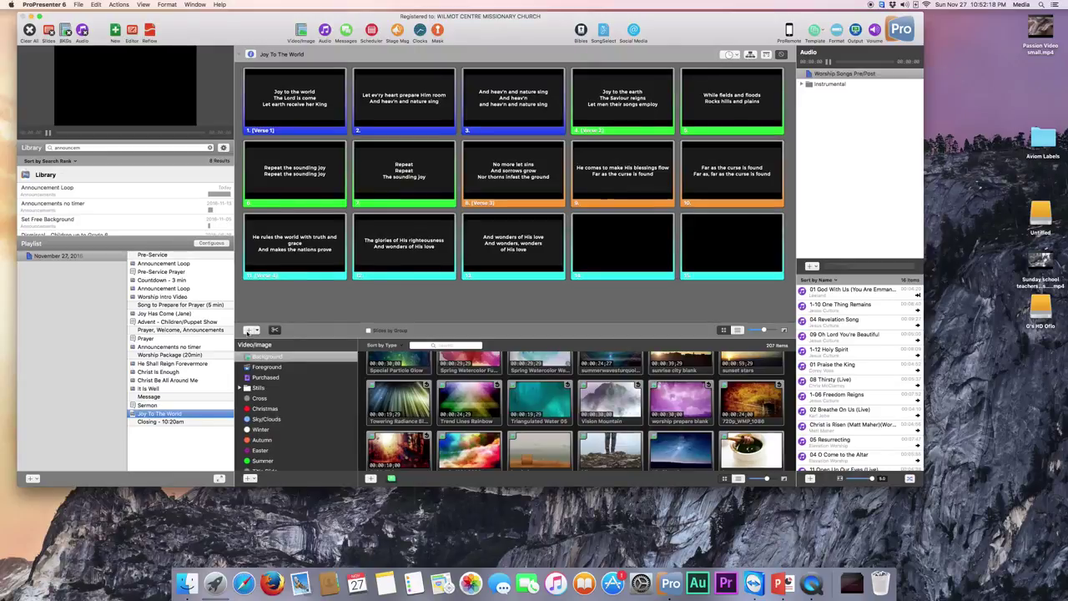
pyautogui.moveTo(715, 265); pyautogui.dragTo(244, 110)
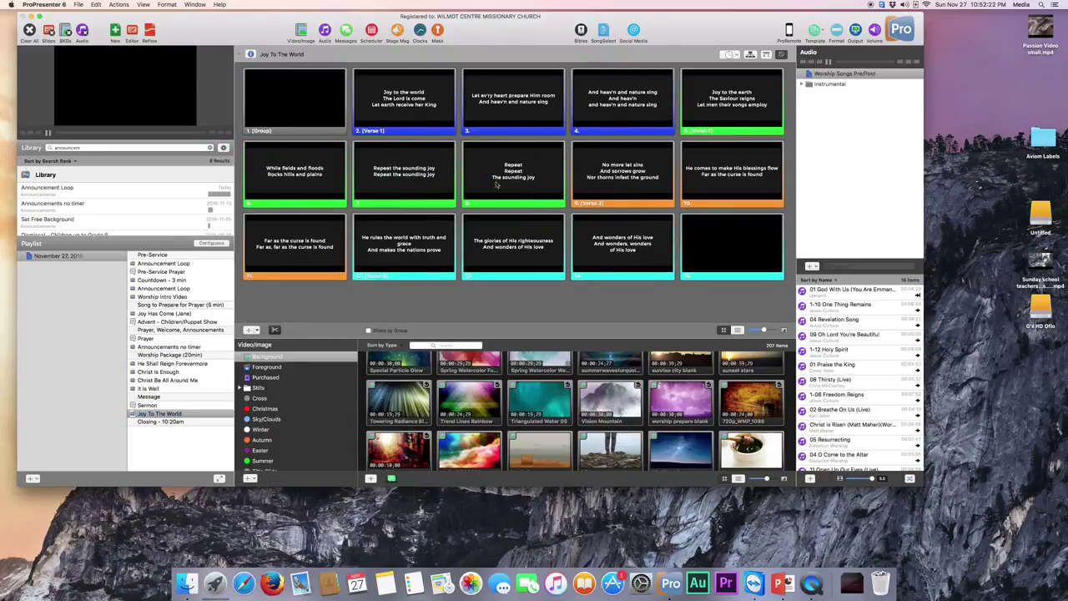